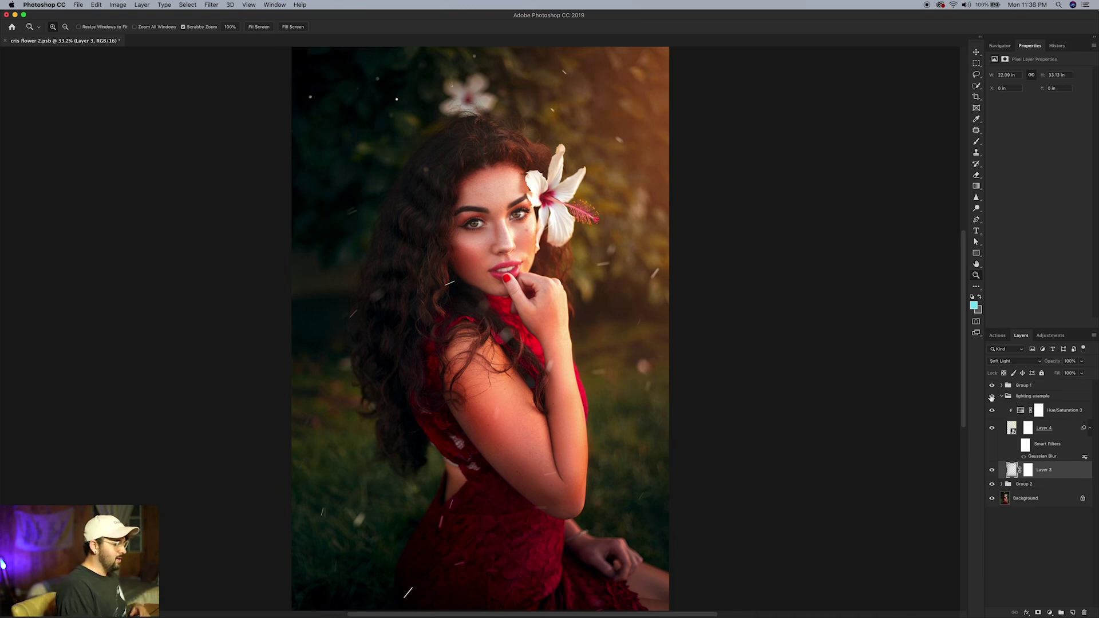
Hide and collapse the lighting example group, and add a new layer named "sun flare" above it
{"action": "left_click", "coordinate": [992, 397]}
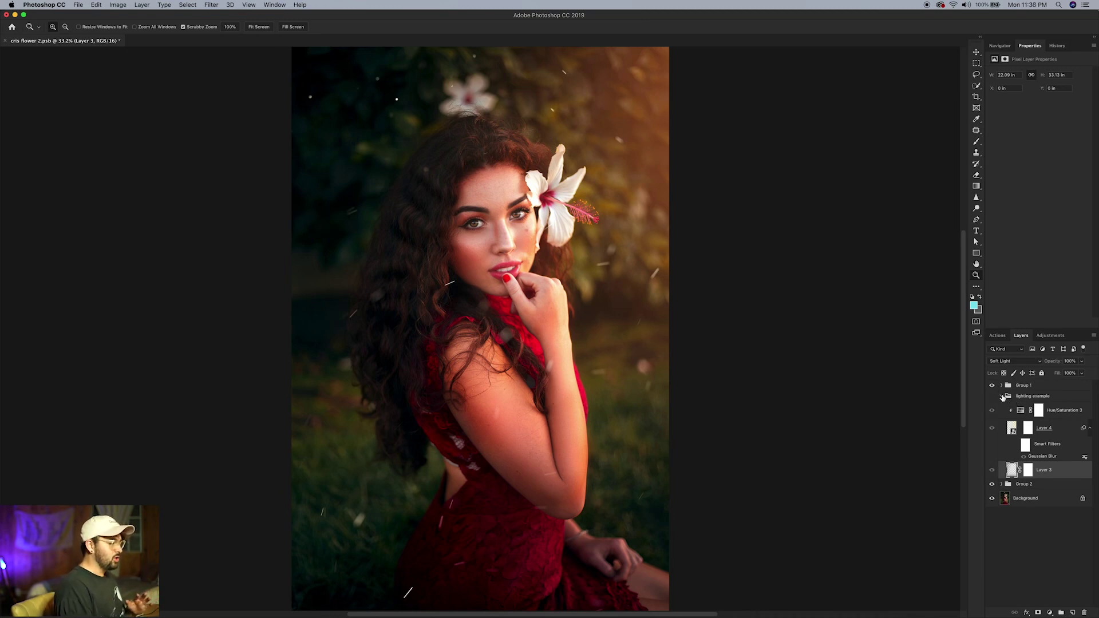
{"action": "left_click", "coordinate": [1002, 397]}
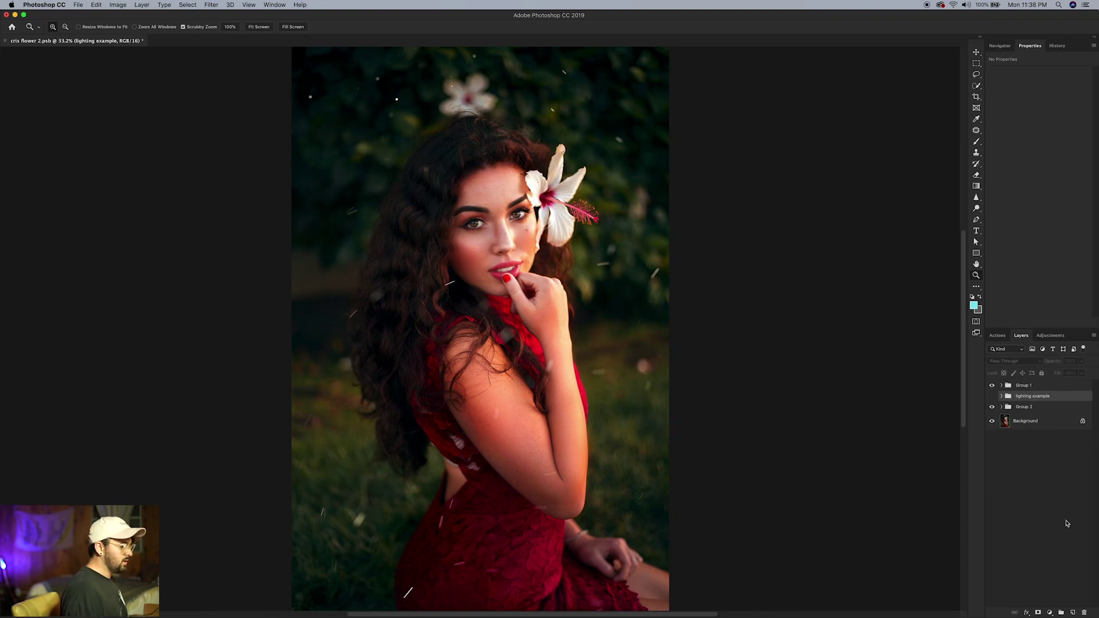
{"action": "left_click", "coordinate": [1074, 614]}
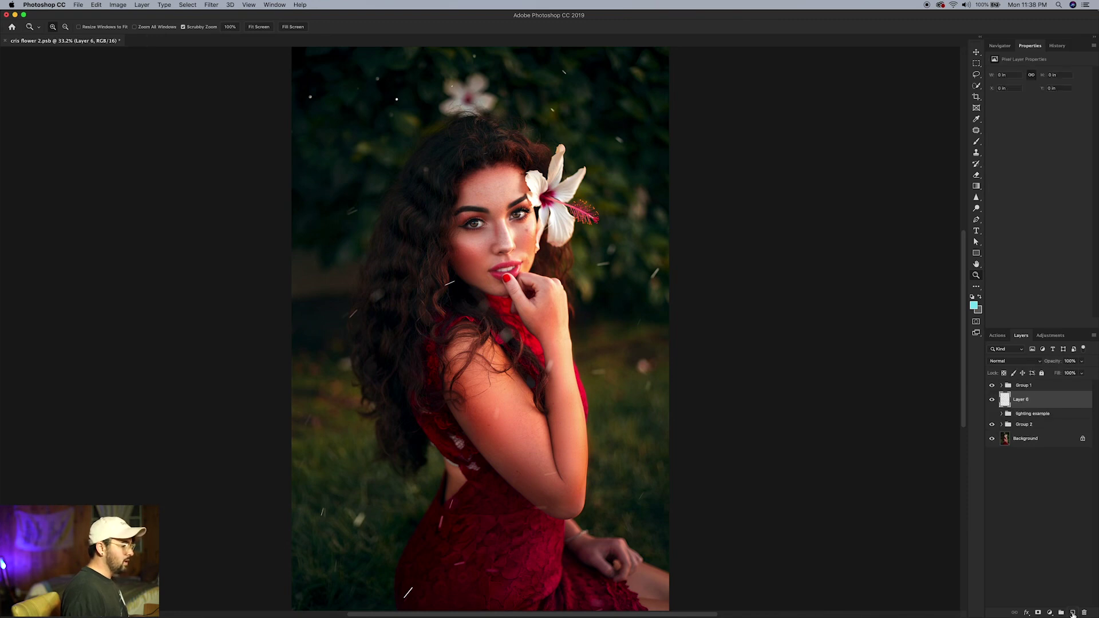
{"action": "double_click", "coordinate": [1022, 400]}
{"action": "type", "text": "sun flare"}
{"action": "key", "text": "Return"}
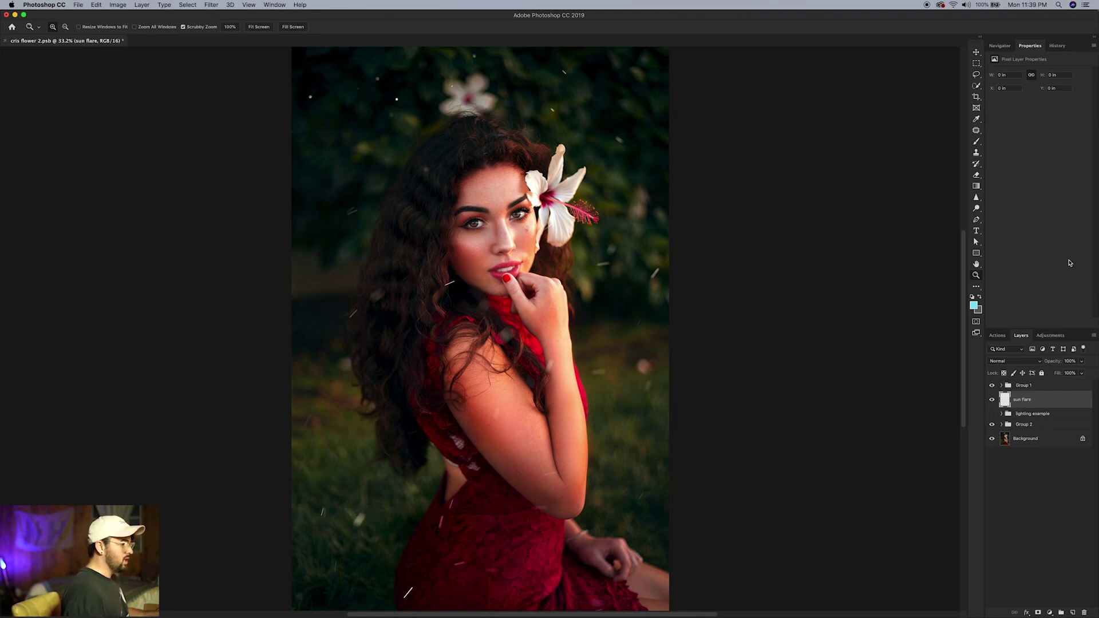
Choose the Brush tool and set the foreground color to golden yellow, hex ffcd34
{"action": "key", "text": "b"}
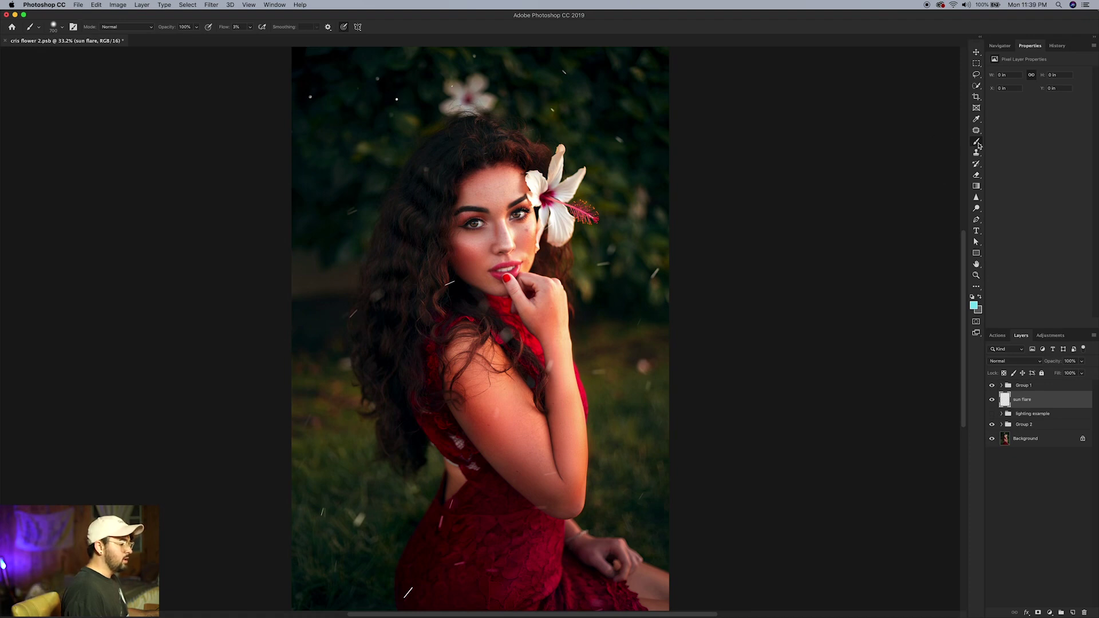
{"action": "left_click", "coordinate": [975, 308]}
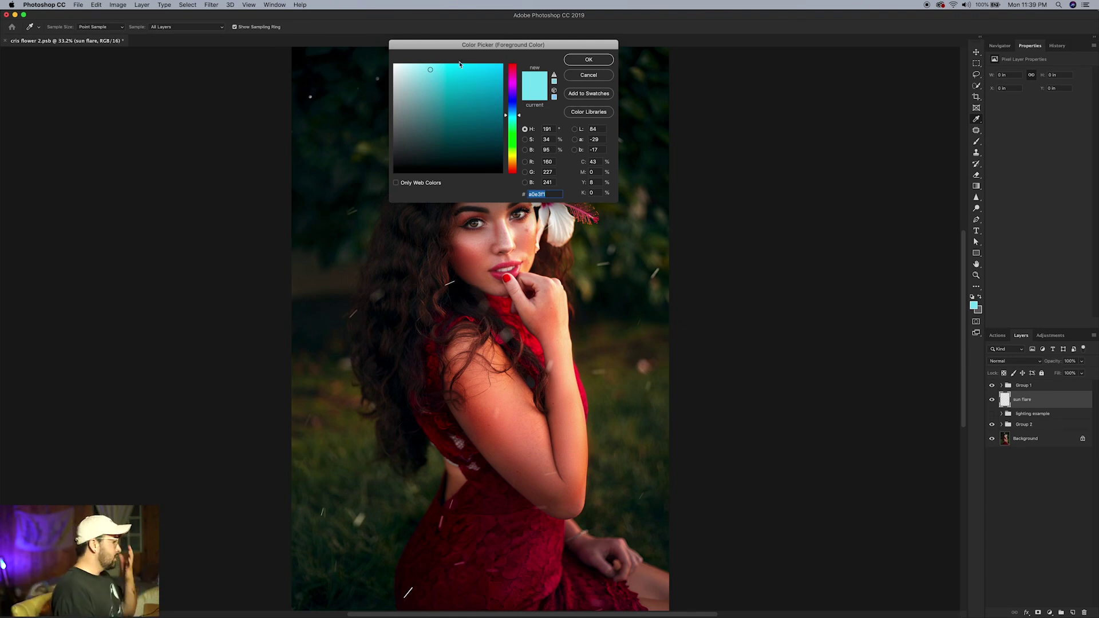
{"action": "left_click_drag", "start_coordinate": [519, 116], "coordinate": [519, 158]}
{"action": "left_click_drag", "start_coordinate": [432, 70], "coordinate": [481, 57]}
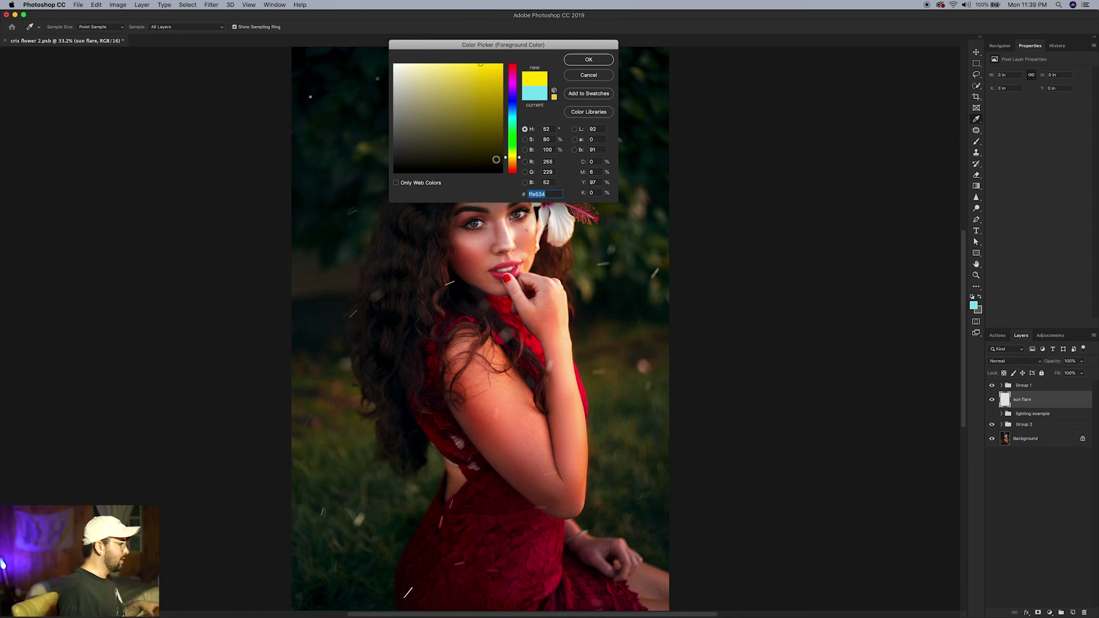
{"action": "left_click", "coordinate": [520, 158]}
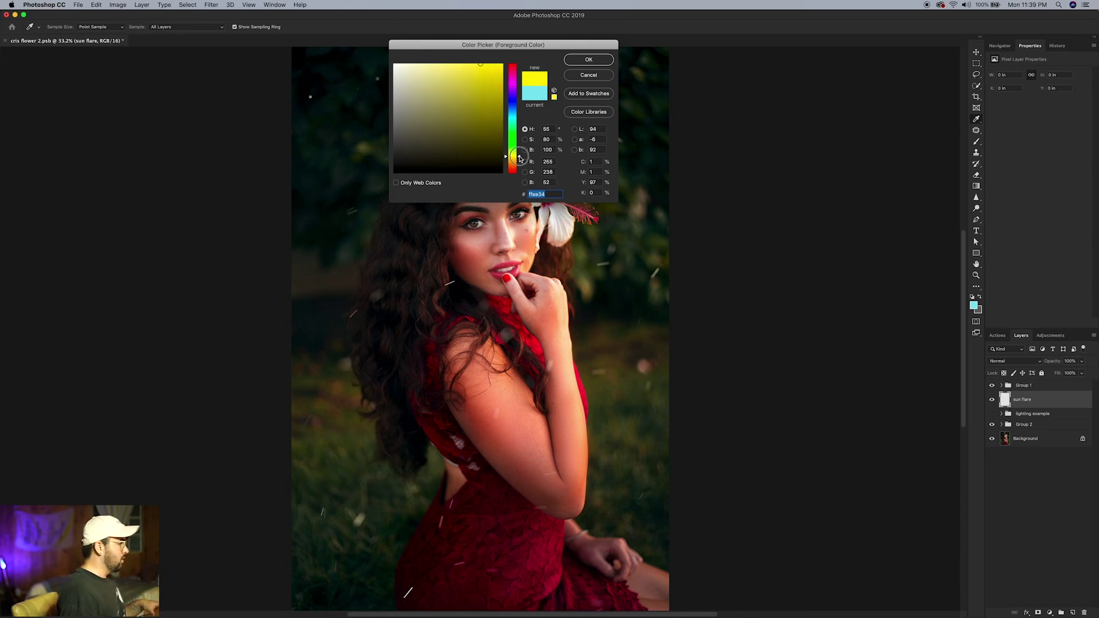
{"action": "left_click_drag", "start_coordinate": [520, 157], "coordinate": [521, 161]}
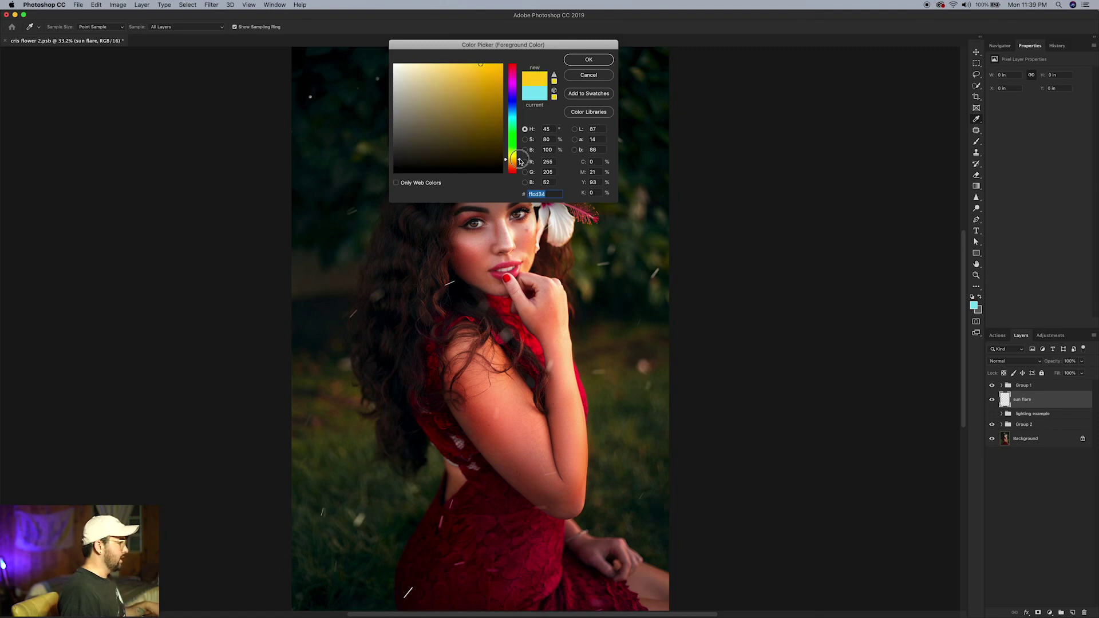
{"action": "left_click", "coordinate": [607, 59]}
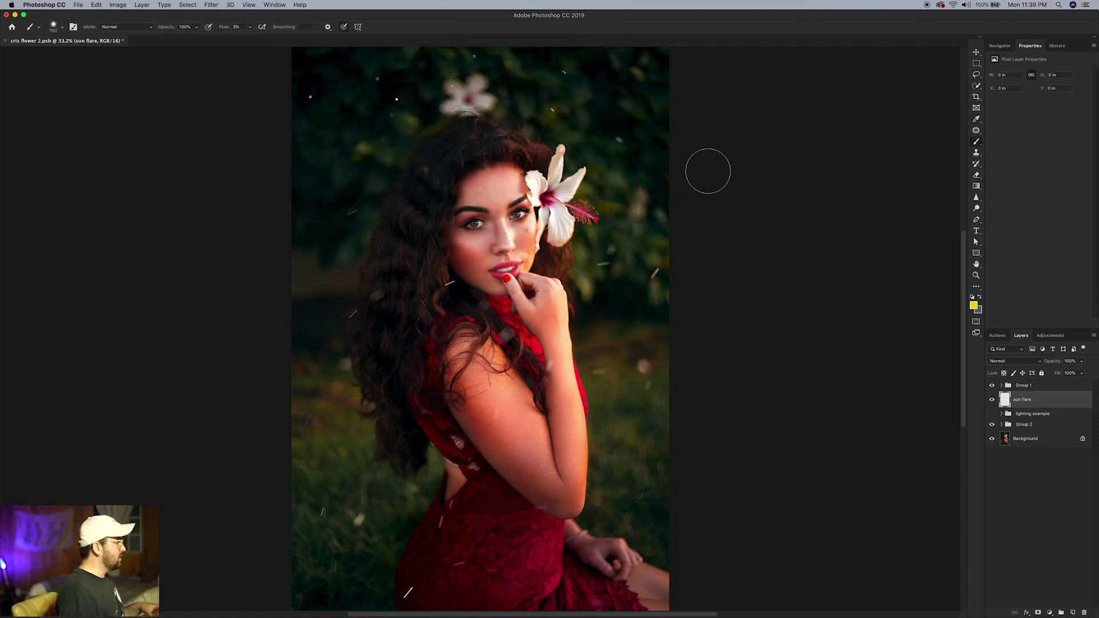
Set the brush flow to 1% and lower the brush hardness to the minimum
{"action": "left_click", "coordinate": [235, 27]}
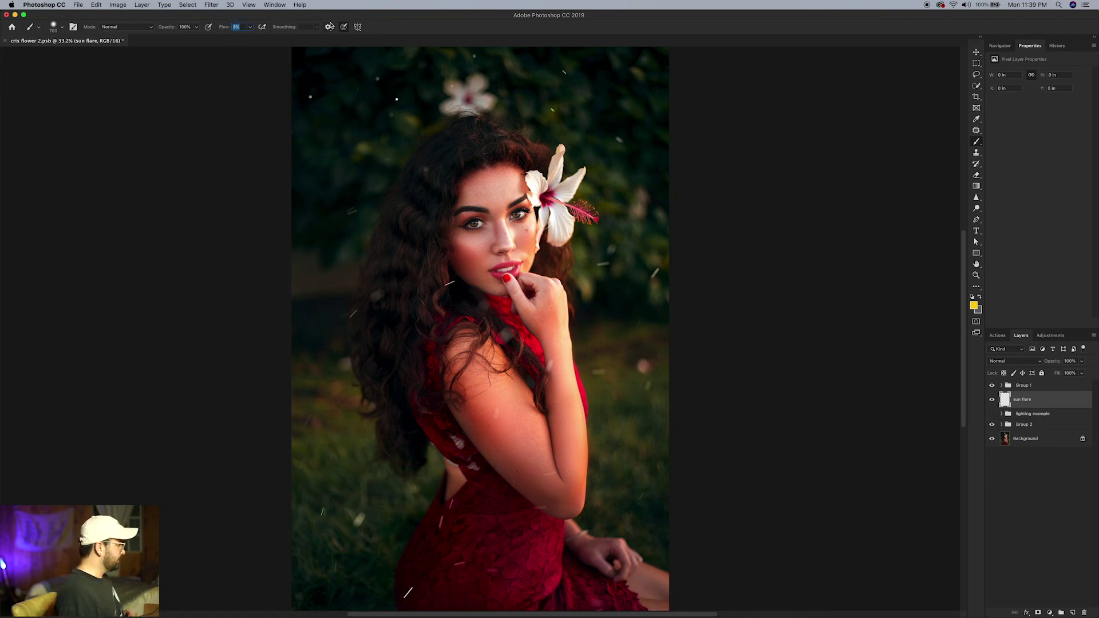
{"action": "type", "text": "1"}
{"action": "key", "text": "Return"}
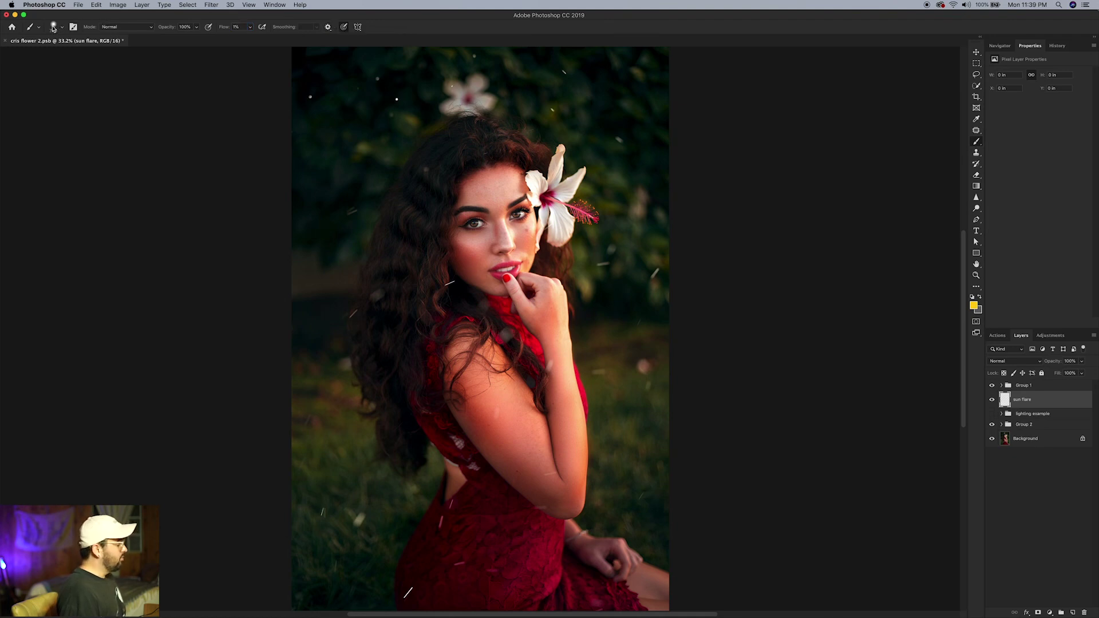
{"action": "left_click", "coordinate": [53, 27]}
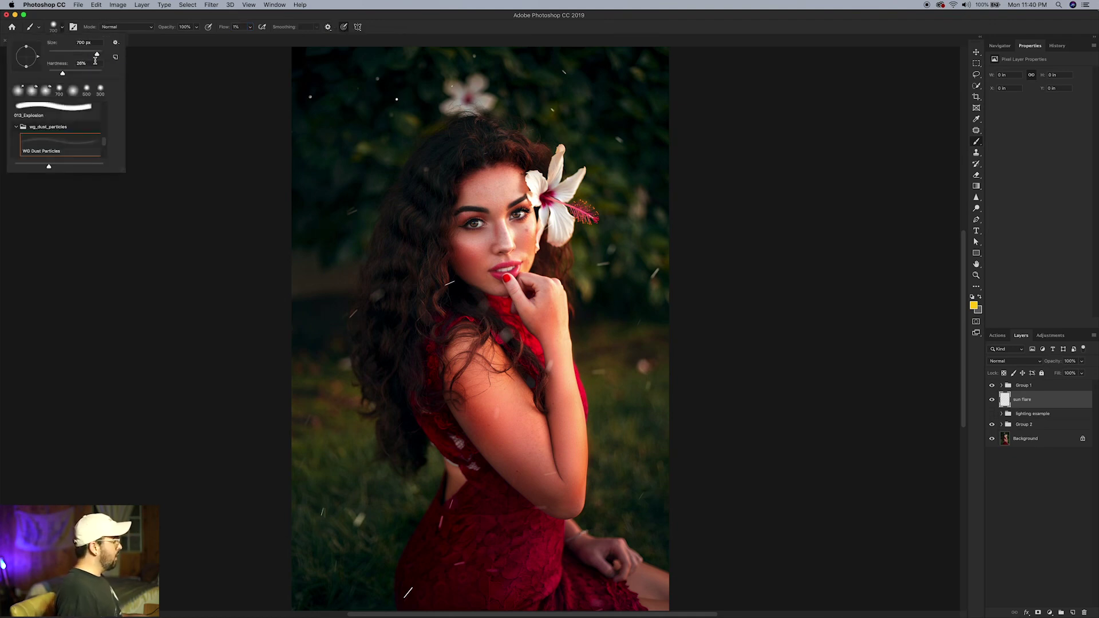
{"action": "left_click_drag", "start_coordinate": [62, 73], "coordinate": [47, 74]}
{"action": "key", "text": "Return"}
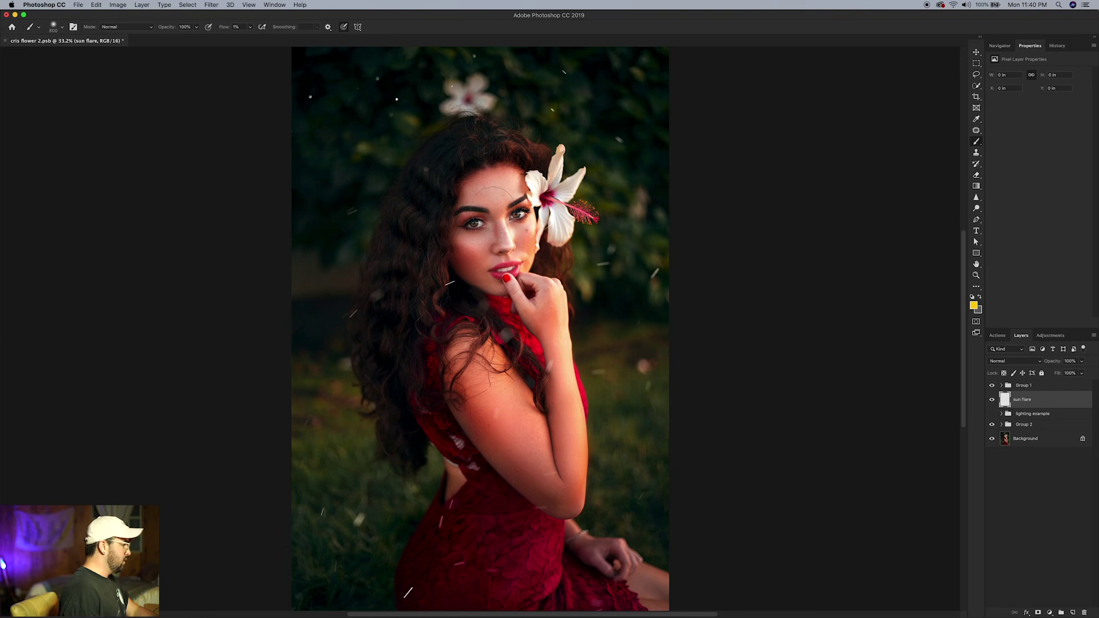
Enlarge the soft brush, paint a yellow glow over the woman's face and hair, and compare with the sun flare layer hidden and shown
{"action": "key", "text": "bracketright"}
{"action": "key", "text": "bracketright"}
{"action": "key", "text": "bracketright"}
{"action": "key", "text": "bracketright"}
{"action": "key", "text": "bracketright"}
{"action": "key", "text": "bracketright"}
{"action": "key", "text": "bracketright"}
{"action": "key", "text": "bracketright"}
{"action": "key", "text": "bracketright"}
{"action": "key", "text": "bracketright"}
{"action": "key", "text": "bracketright"}
{"action": "key", "text": "bracketright"}
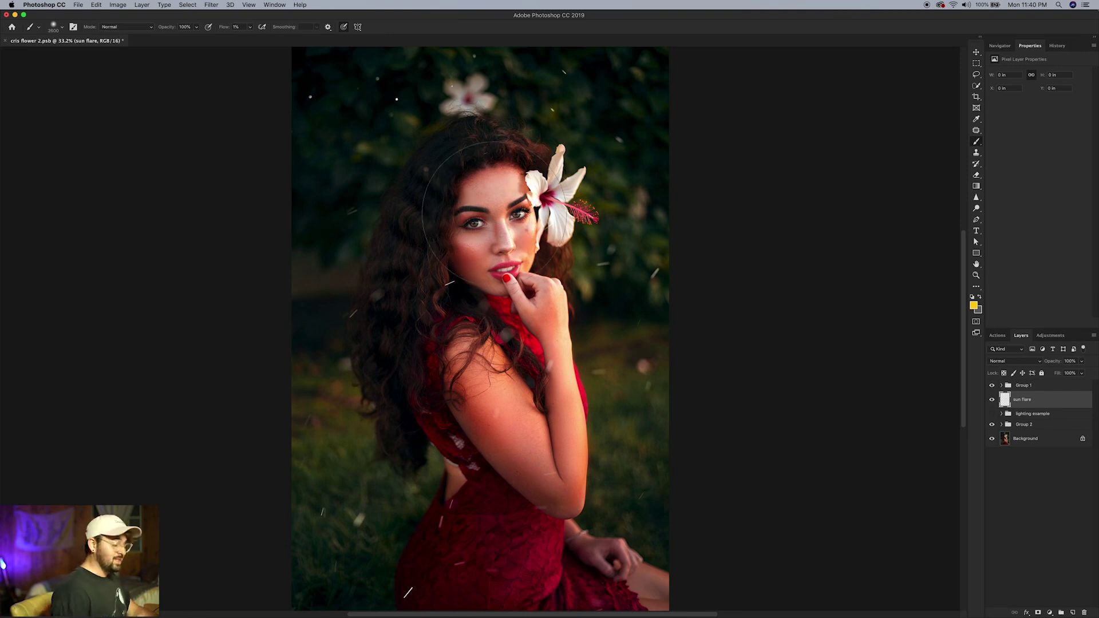
{"action": "key", "text": "bracketright"}
{"action": "key", "text": "bracketright"}
{"action": "key", "text": "bracketright"}
{"action": "key", "text": "bracketright"}
{"action": "key", "text": "bracketright"}
{"action": "key", "text": "bracketright"}
{"action": "key", "text": "bracketright"}
{"action": "key", "text": "bracketright"}
{"action": "key", "text": "bracketright"}
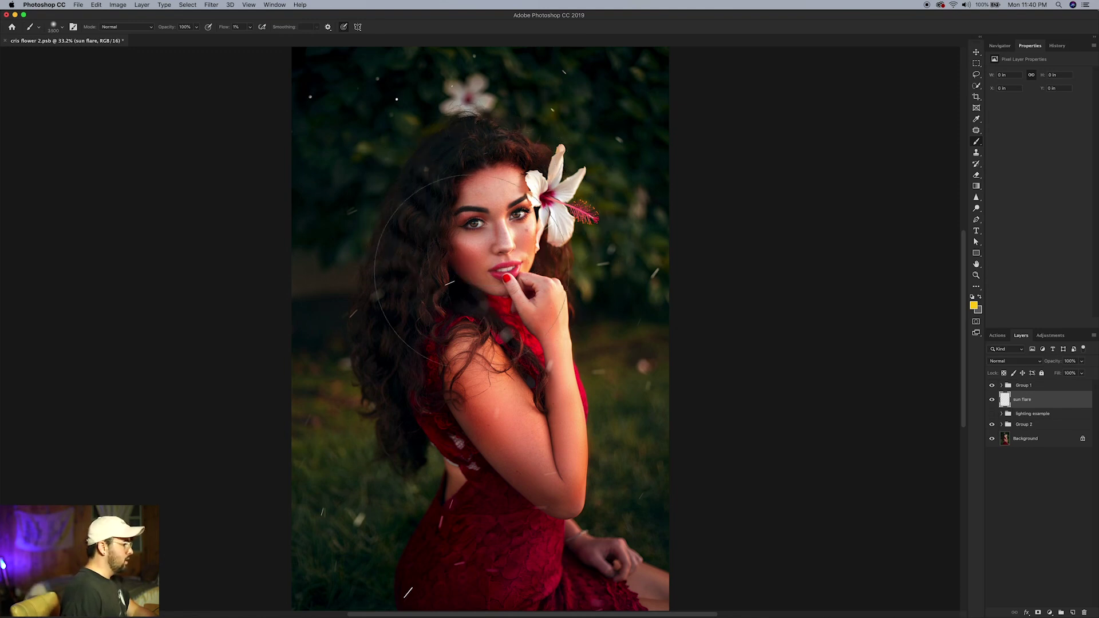
{"action": "mouse_move", "coordinate": [532, 298]}
{"action": "left_mouse_down"}
{"action": "mouse_move", "coordinate": [435, 275]}
{"action": "mouse_move", "coordinate": [401, 229]}
{"action": "left_mouse_up"}
{"action": "key", "text": "v"}
{"action": "left_click", "coordinate": [994, 401]}
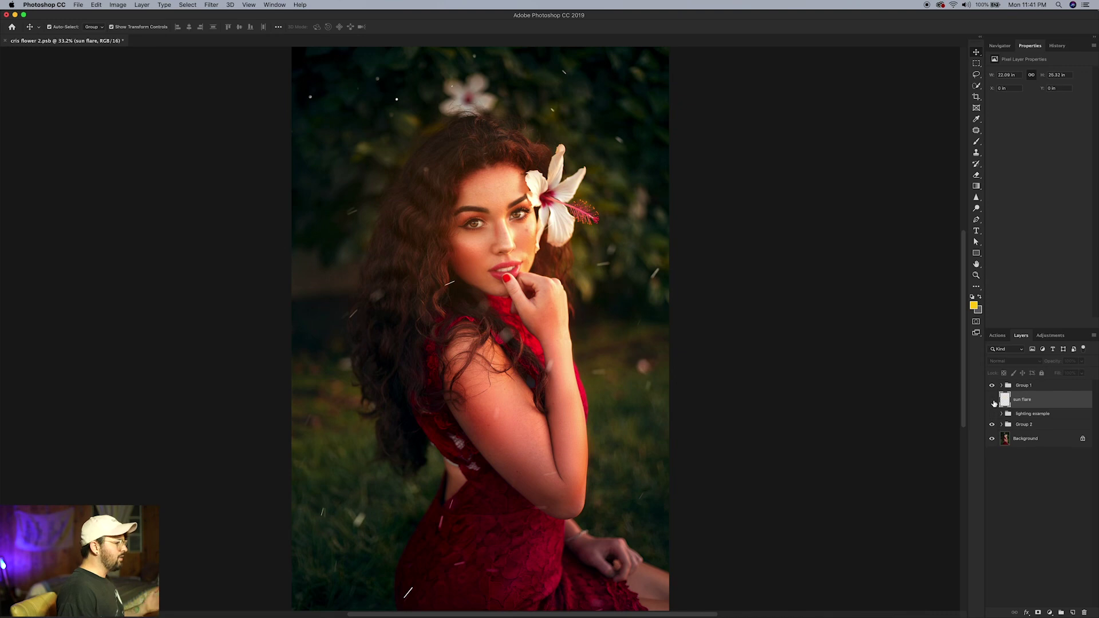
{"action": "left_click", "coordinate": [993, 400]}
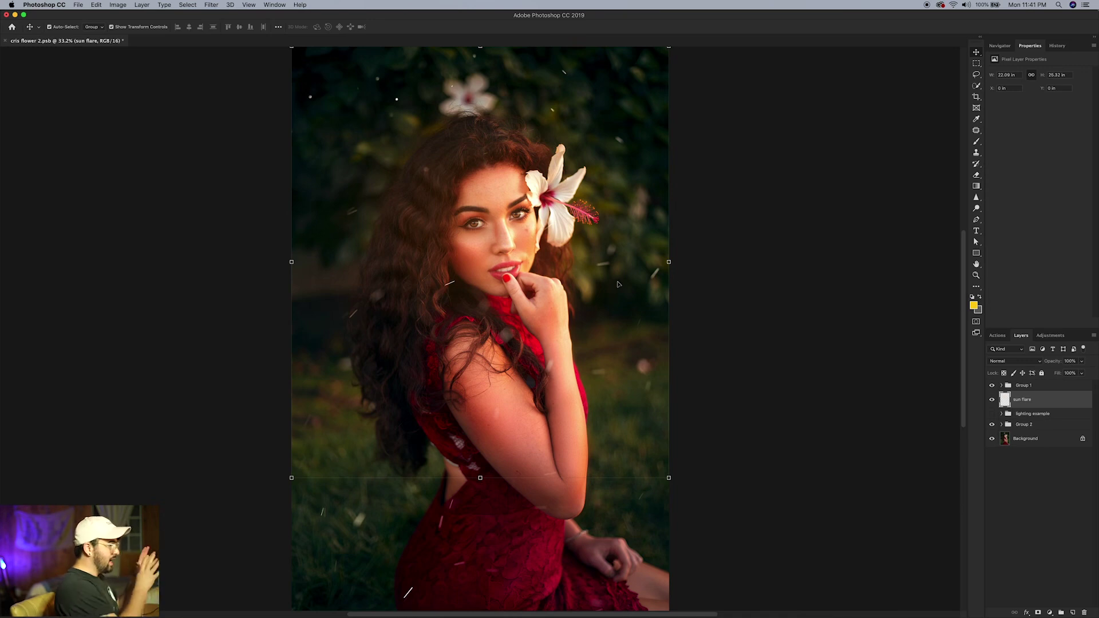
Set the sun flare layer's blend mode to Screen and compare the image with the layer hidden and shown
{"action": "left_click", "coordinate": [1003, 361]}
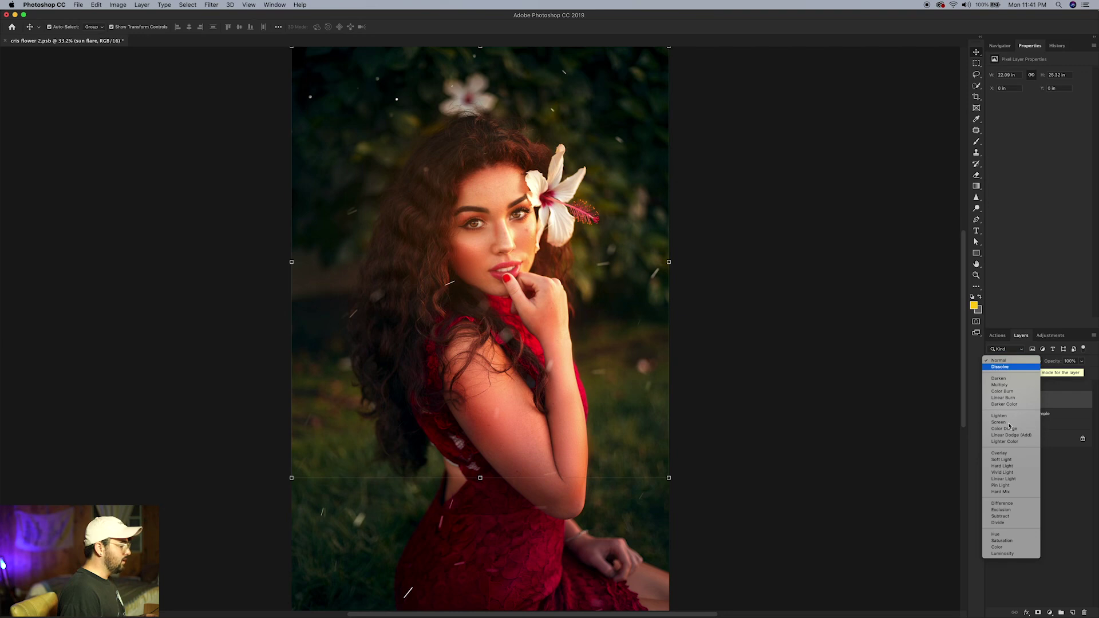
{"action": "left_click", "coordinate": [1009, 424]}
{"action": "left_click", "coordinate": [994, 401]}
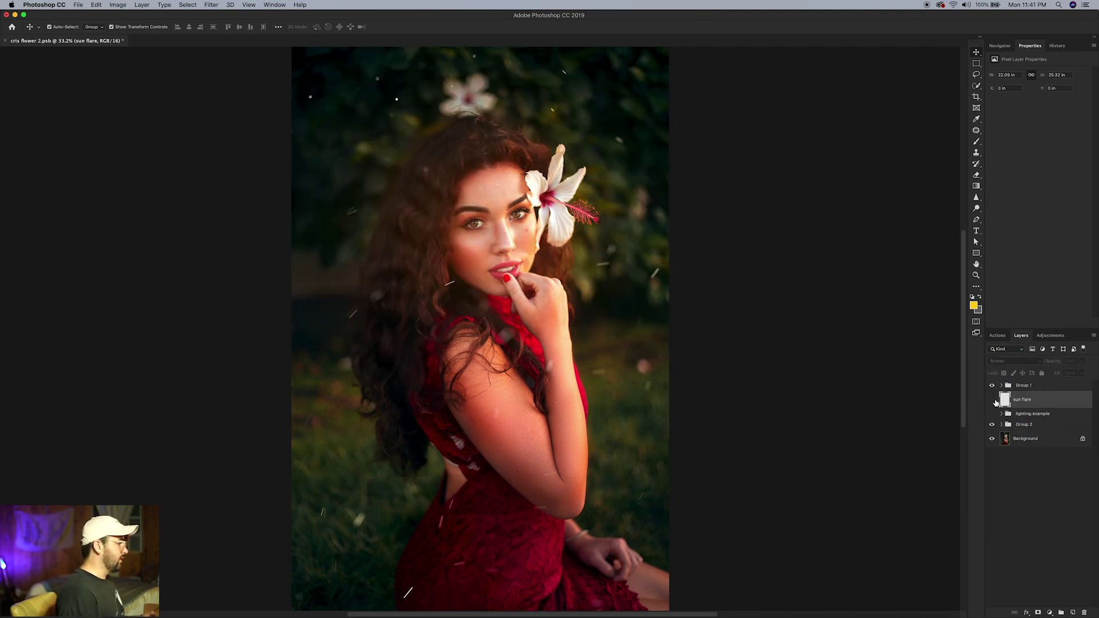
{"action": "left_click", "coordinate": [992, 401]}
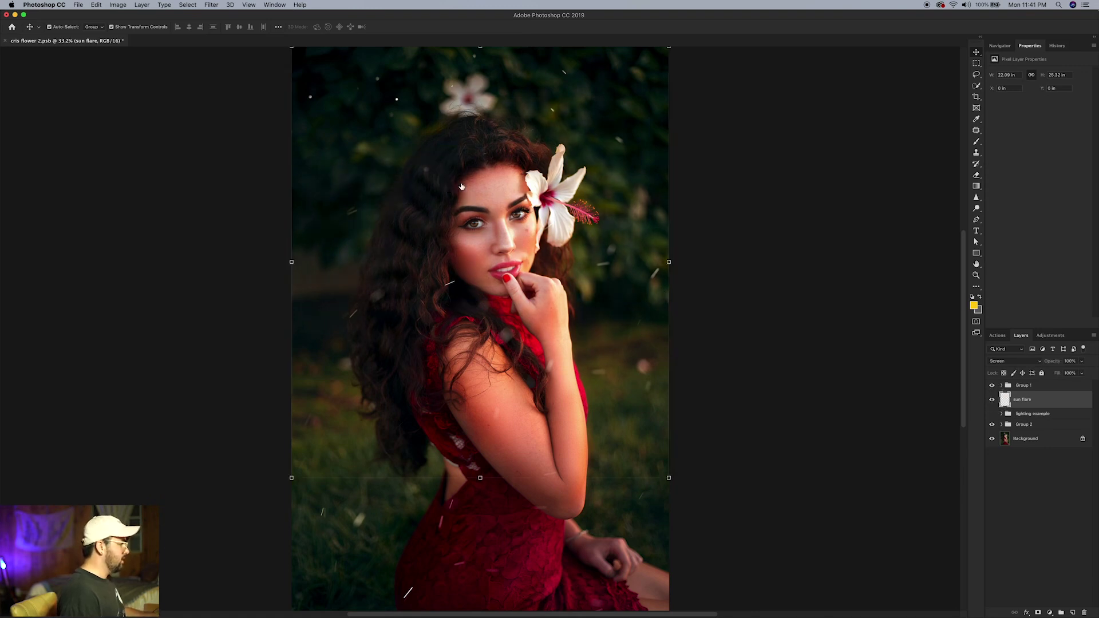
Brush a little more yellow glow onto the sun flare layer and convert it for smart filters
{"action": "key", "text": "b"}
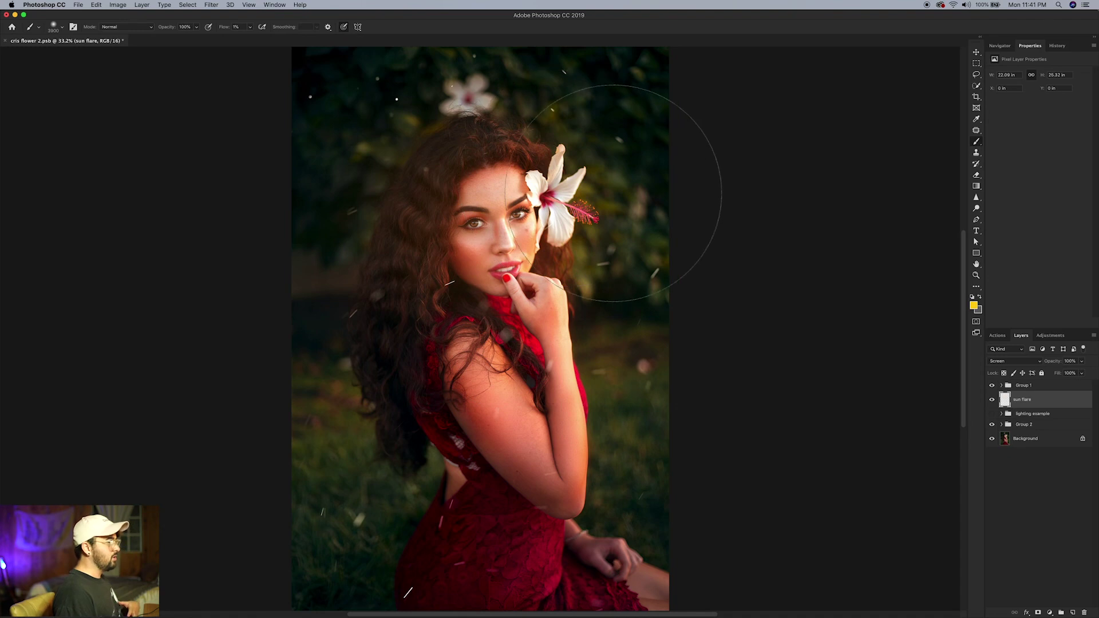
{"action": "key", "text": "v"}
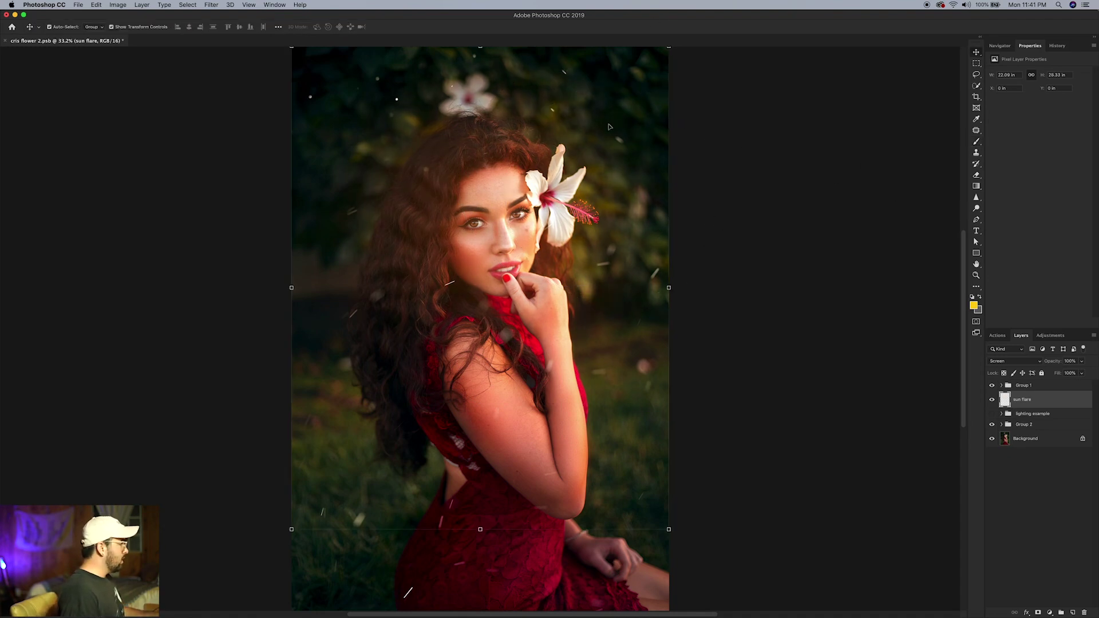
{"action": "left_click", "coordinate": [213, 5]}
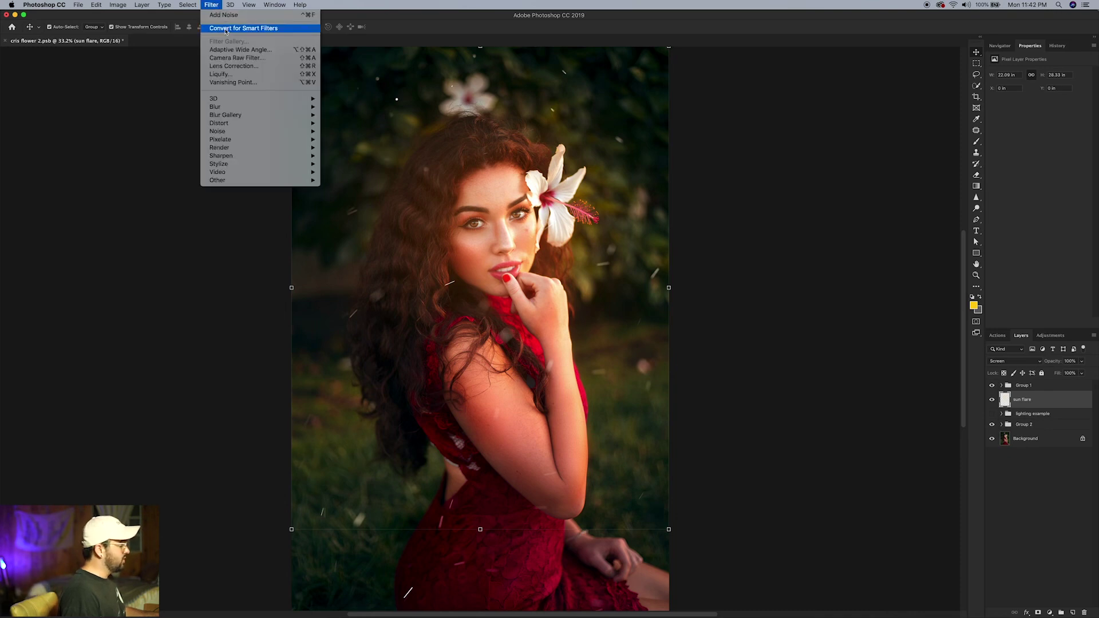
{"action": "left_click", "coordinate": [226, 28]}
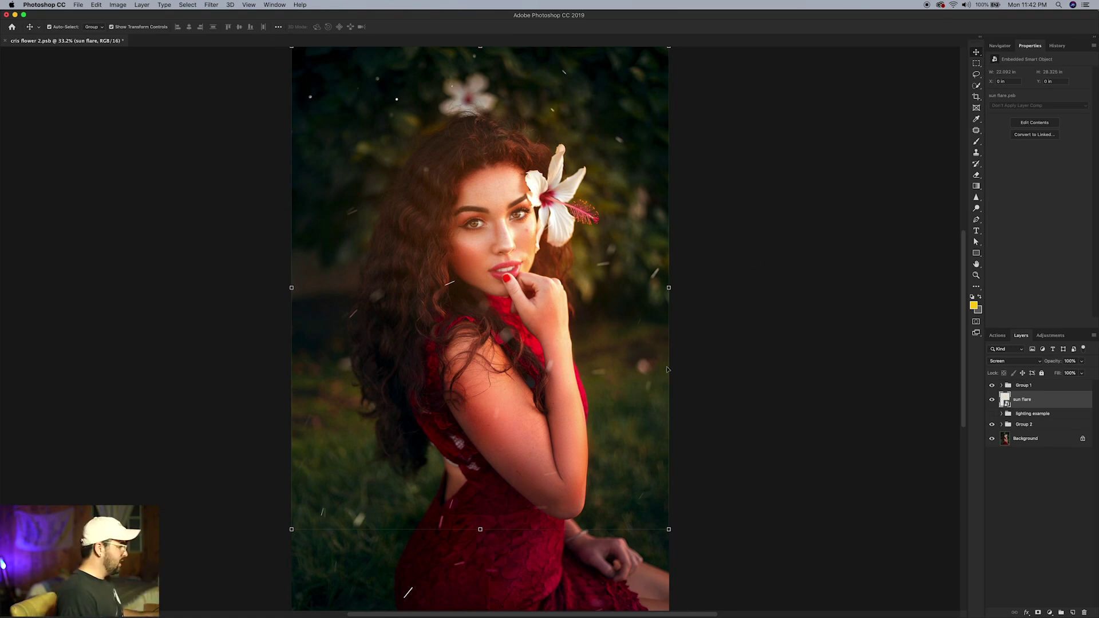
Move the sun flare glow toward the photo's upper-right corner and scale it to about 130% width and 119% height
{"action": "key", "text": "z"}
{"action": "left_click_drag", "start_coordinate": [727, 419], "coordinate": [650, 441]}
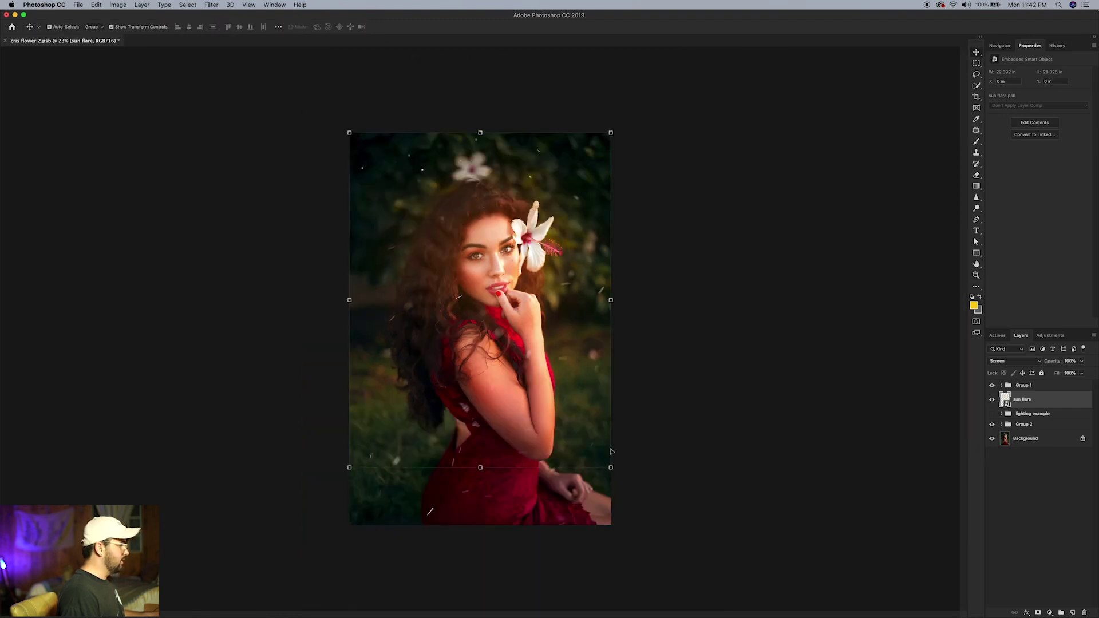
{"action": "left_click_drag", "start_coordinate": [512, 285], "coordinate": [600, 209]}
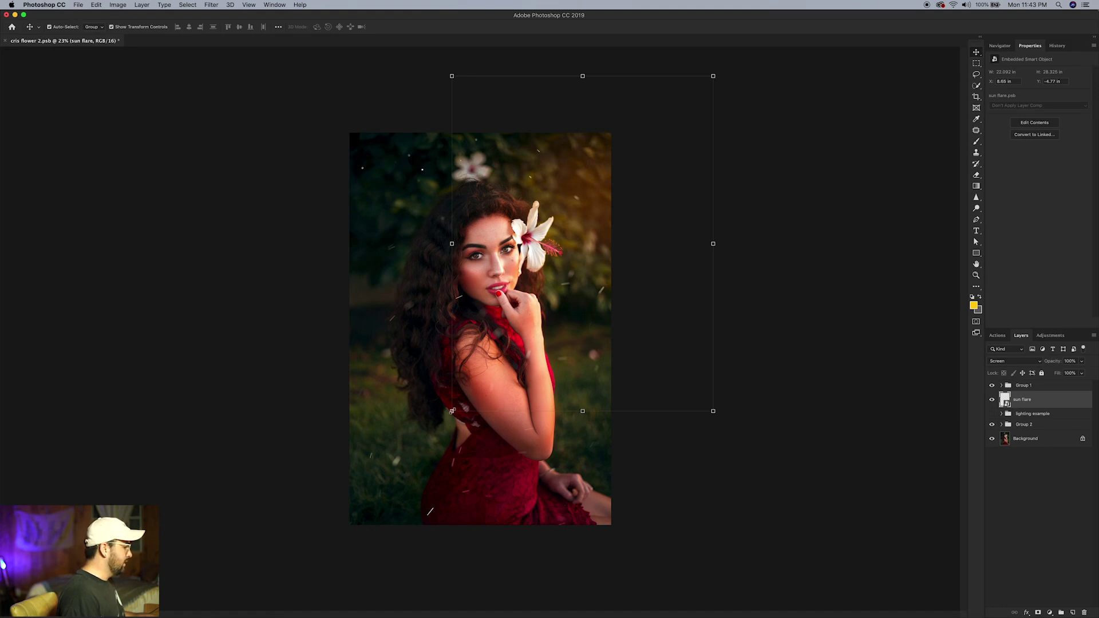
{"action": "left_click_drag", "start_coordinate": [452, 411], "coordinate": [374, 475]}
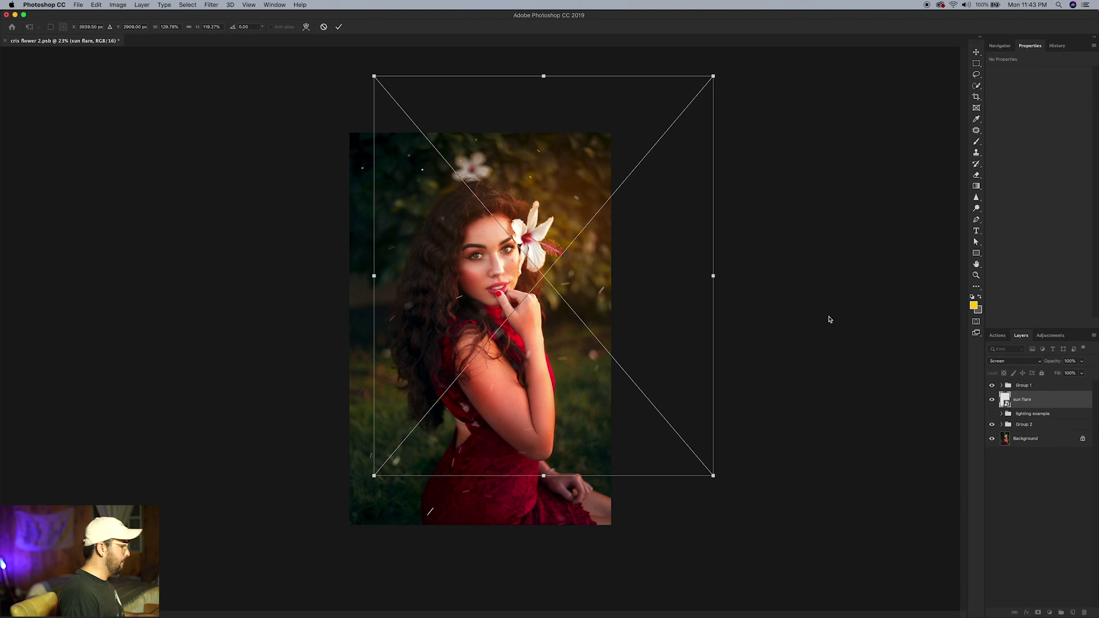
{"action": "key", "text": "Return"}
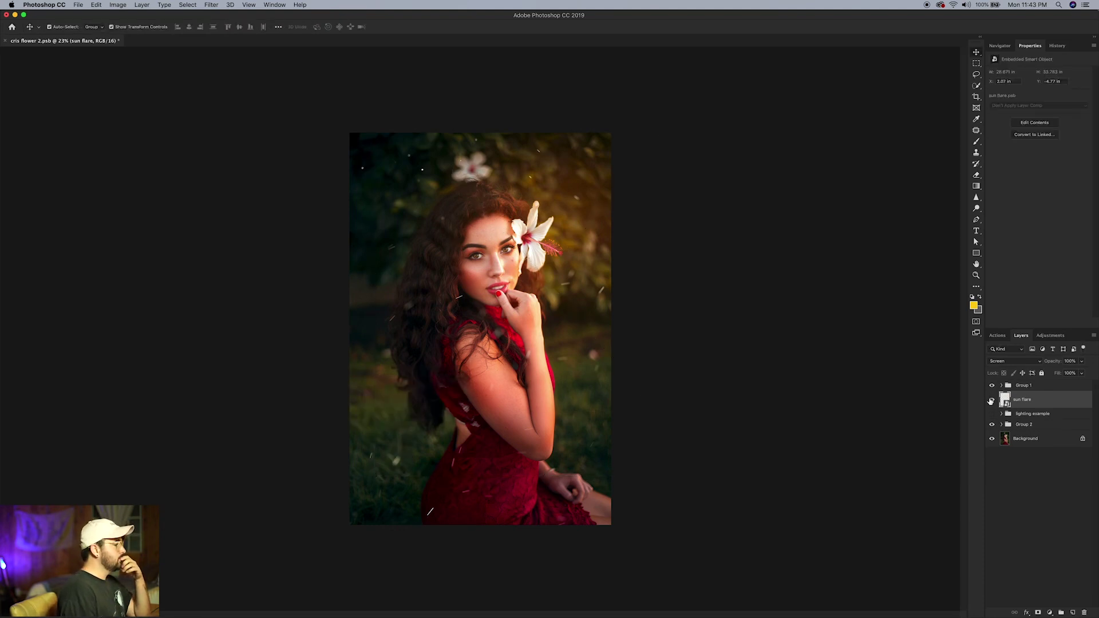
{"action": "left_click", "coordinate": [857, 310]}
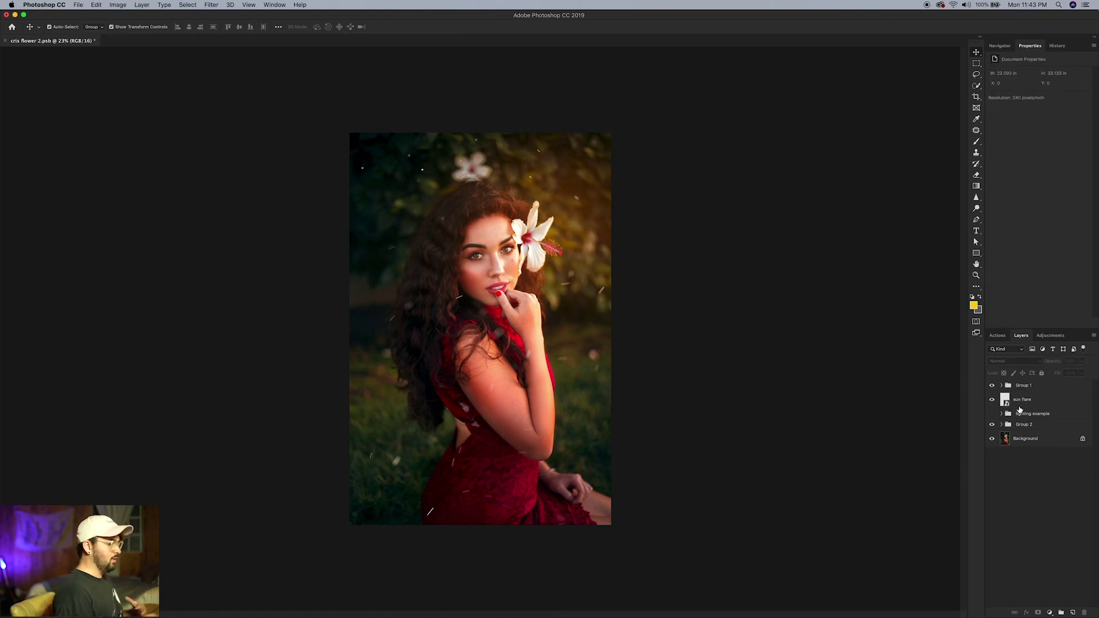
Duplicate the sun flare layer and merge the copy with the original
{"action": "left_click", "coordinate": [1045, 404]}
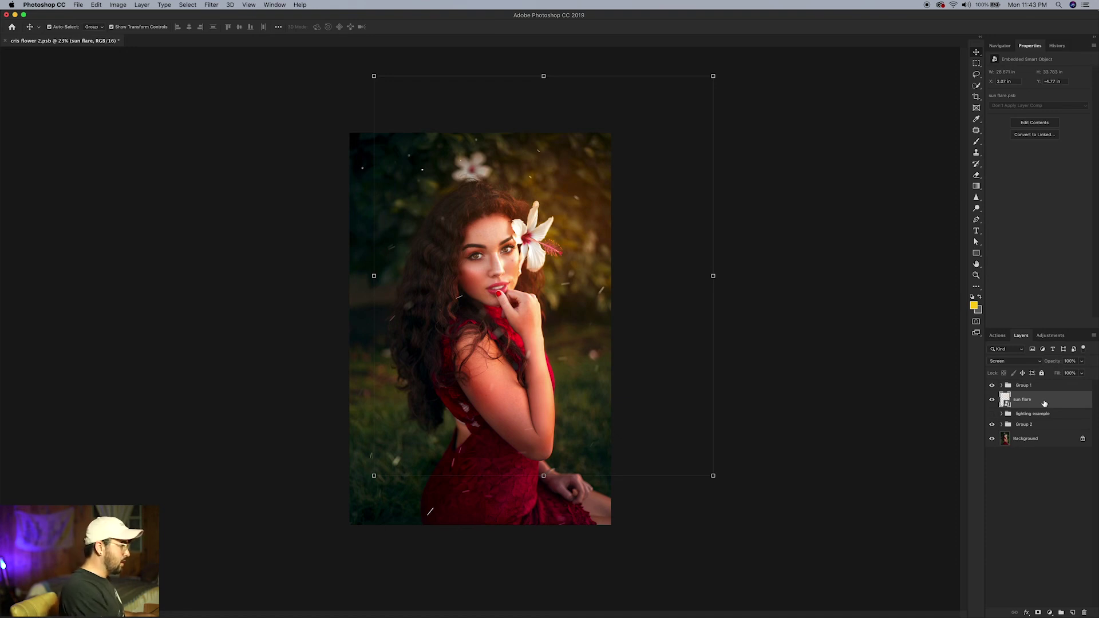
{"action": "key", "text": "super+j"}
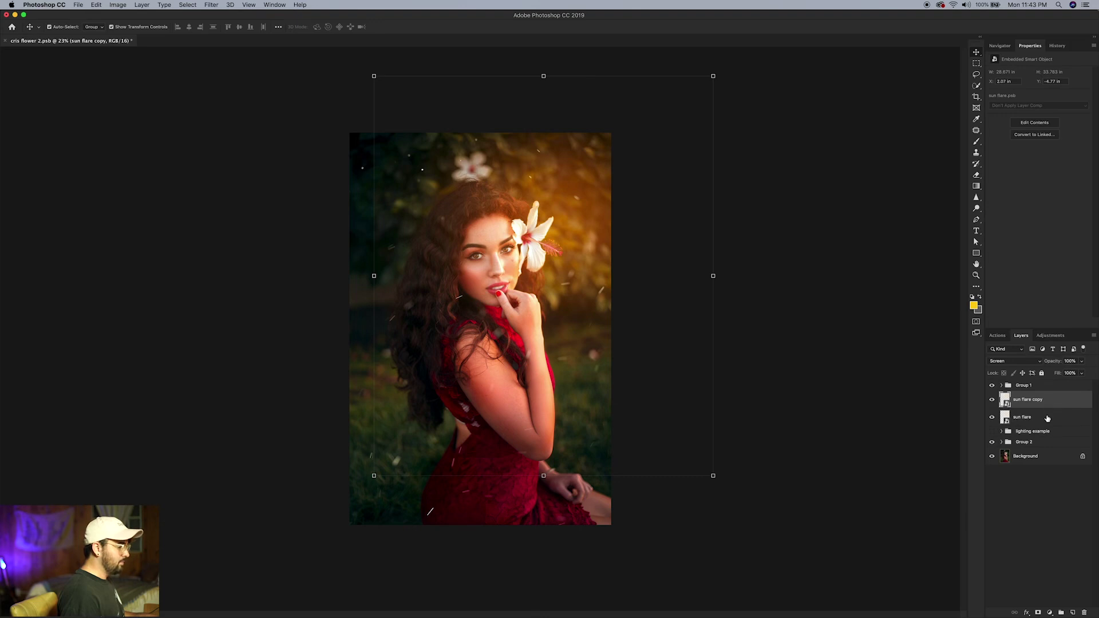
{"action": "left_click", "coordinate": [1048, 418], "text": "shift"}
{"action": "right_click", "coordinate": [1050, 417]}
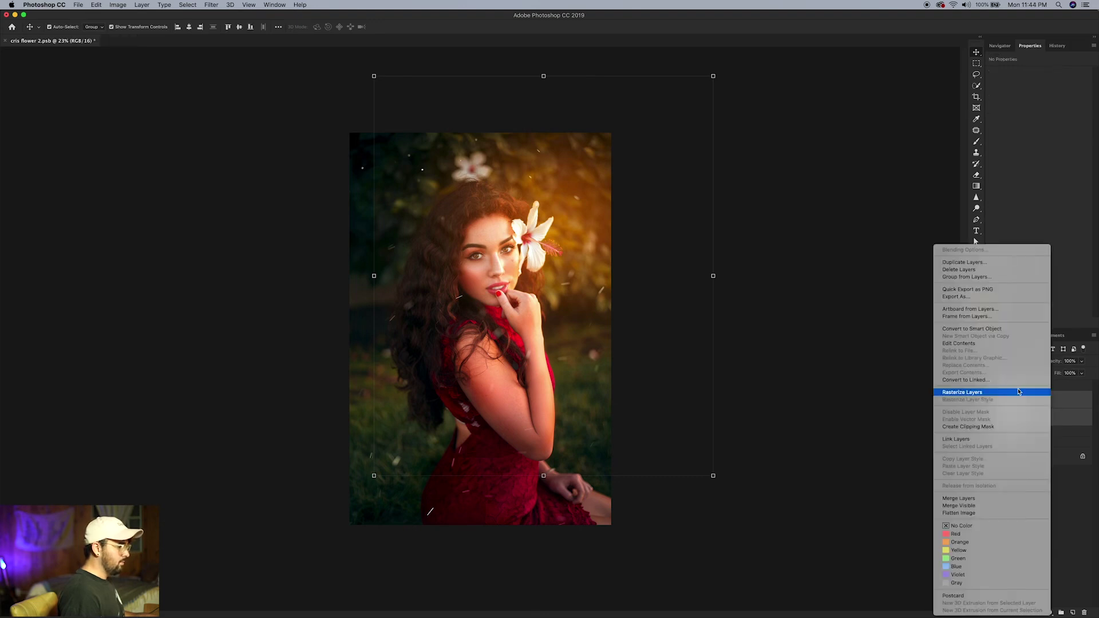
{"action": "left_click", "coordinate": [959, 498]}
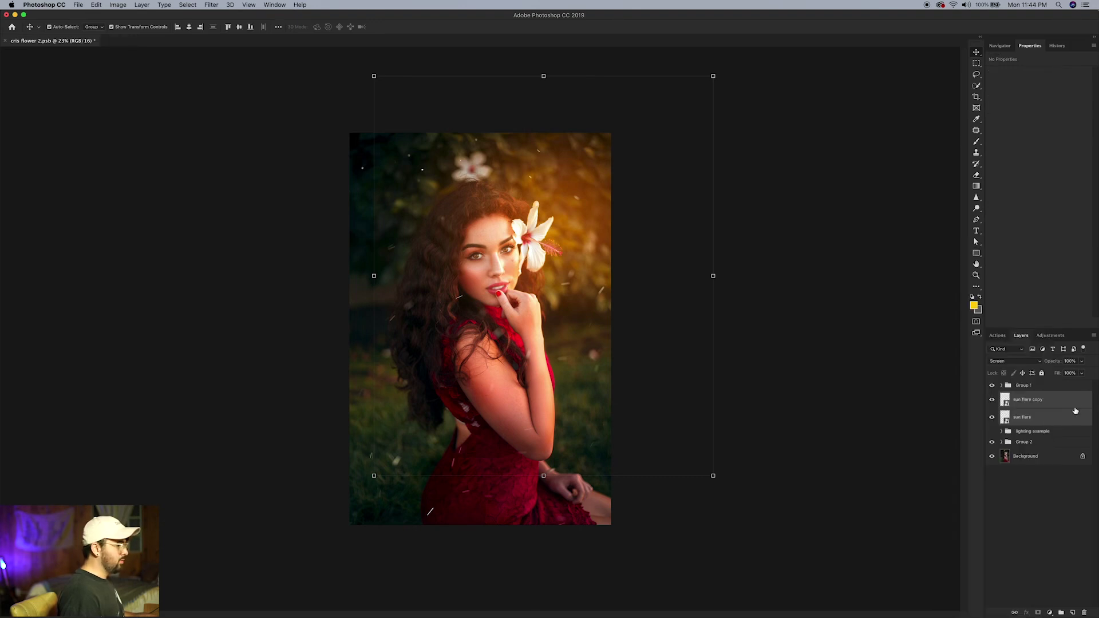
Convert the two selected sun flare layers into one smart object and set its blend mode to Screen
{"action": "right_click", "coordinate": [1073, 404]}
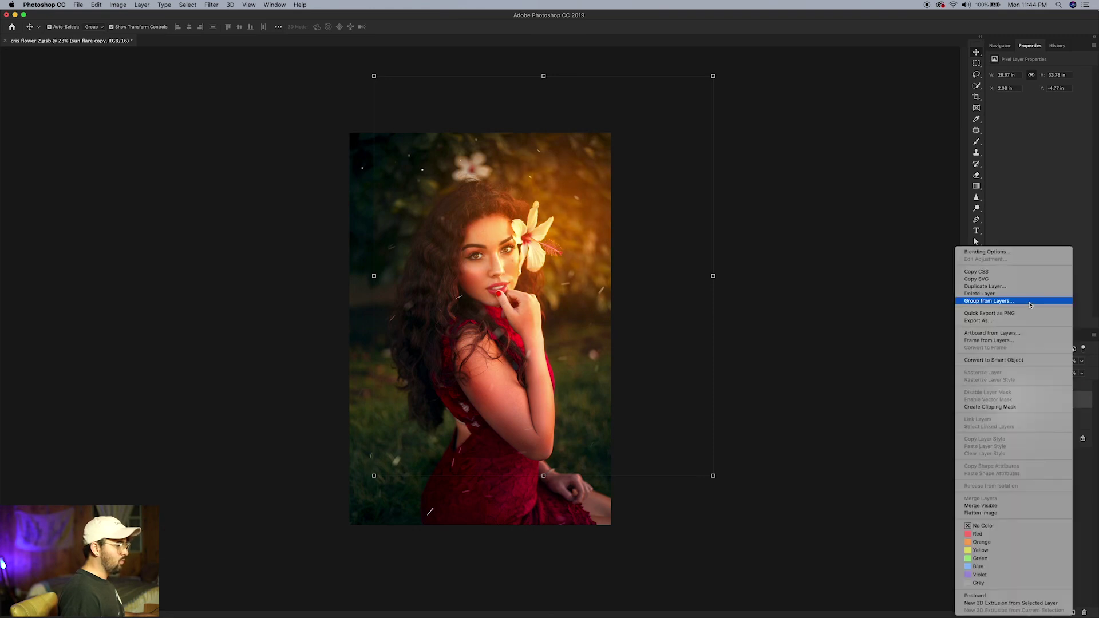
{"action": "left_click", "coordinate": [1016, 362]}
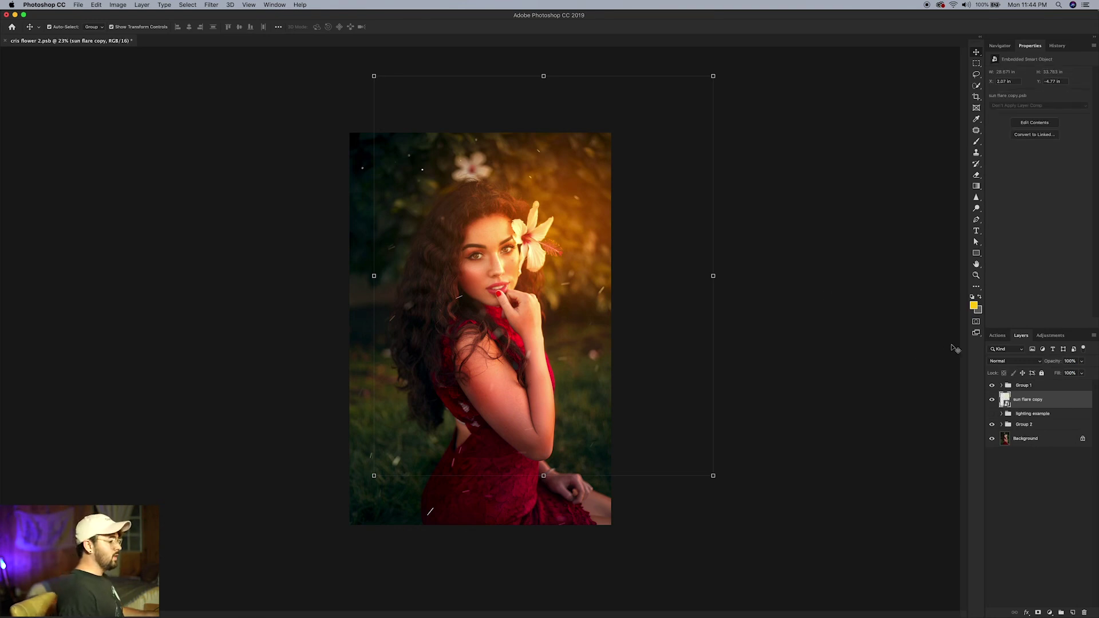
{"action": "left_click", "coordinate": [1006, 361]}
{"action": "left_click", "coordinate": [999, 424]}
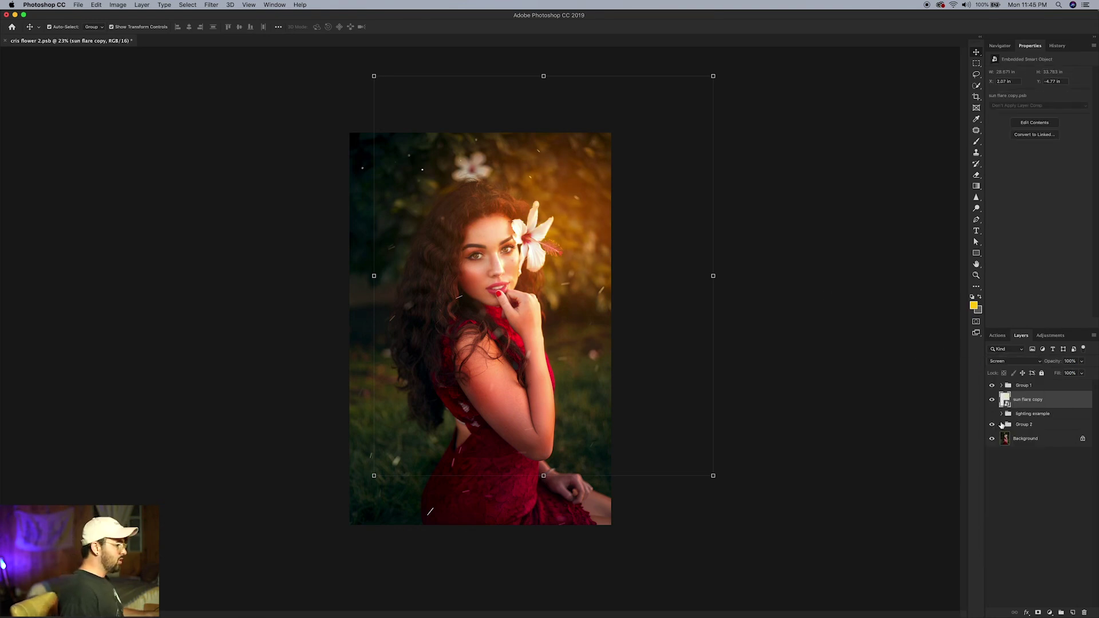
Apply a Gaussian Blur smart filter to the combined sun flare layer to soften the glow
{"action": "left_click", "coordinate": [1042, 487]}
{"action": "left_click", "coordinate": [1060, 399]}
{"action": "left_click", "coordinate": [213, 5]}
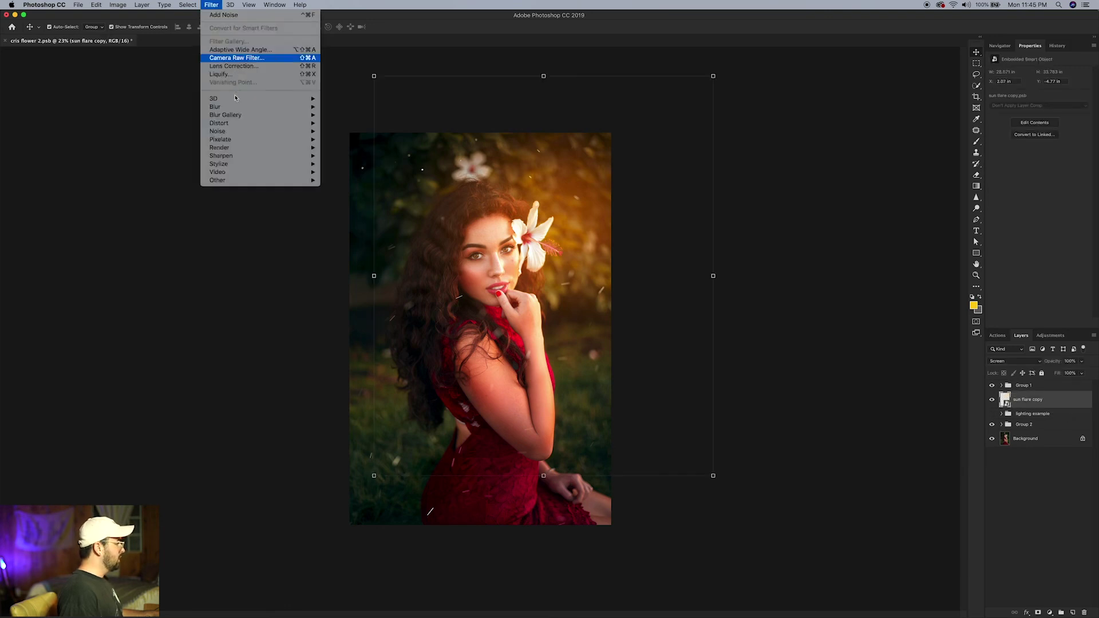
{"action": "mouse_move", "coordinate": [241, 111]}
{"action": "left_click", "coordinate": [351, 139]}
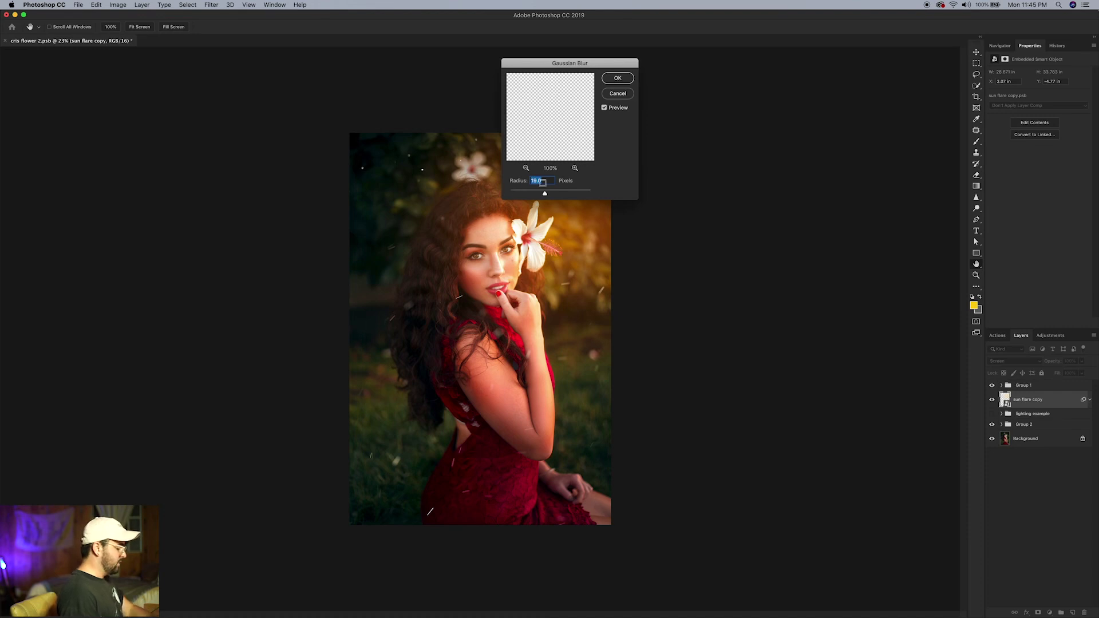
{"action": "type", "text": "20"}
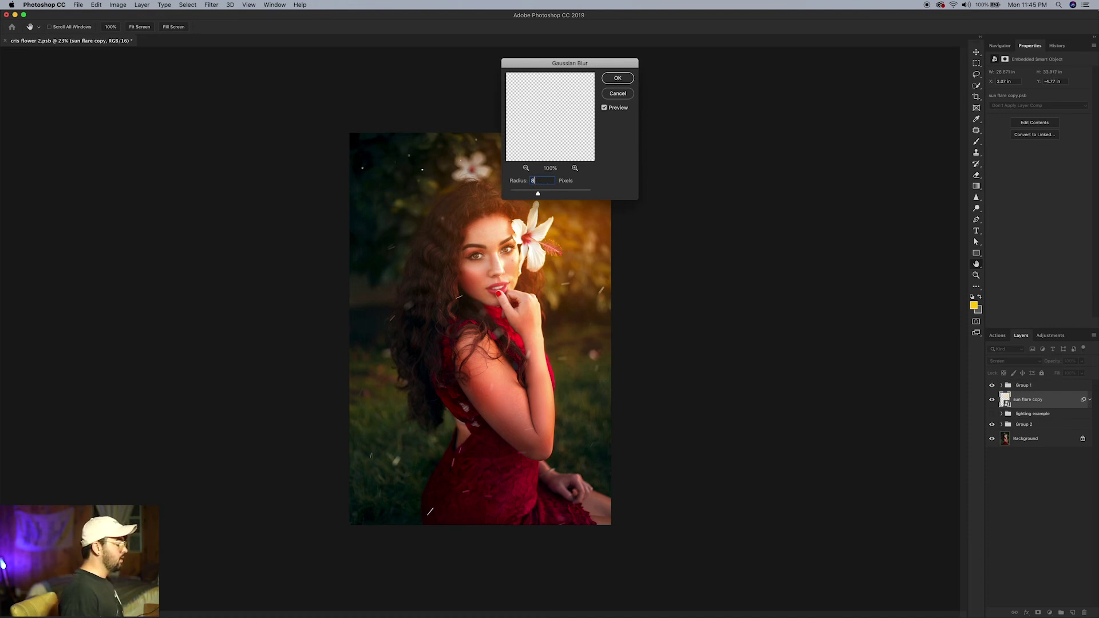
{"action": "key", "text": "Return"}
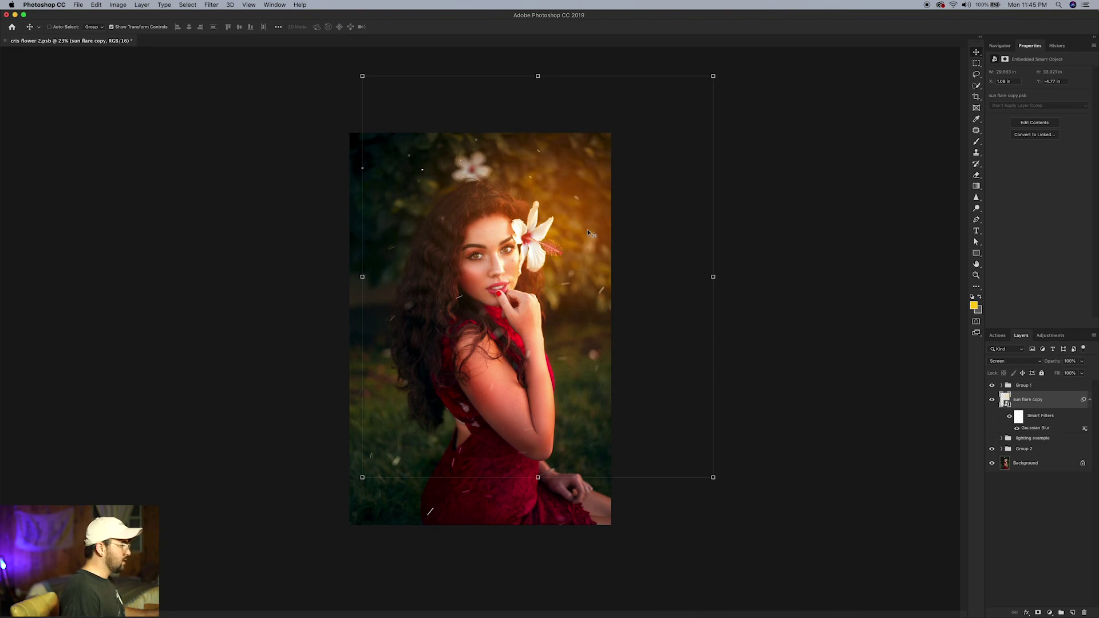
Move the blurred sun flare about 2 in right and 2.6 in up, toward the photo's upper-right corner, and deselect it
{"action": "key", "text": "super"}
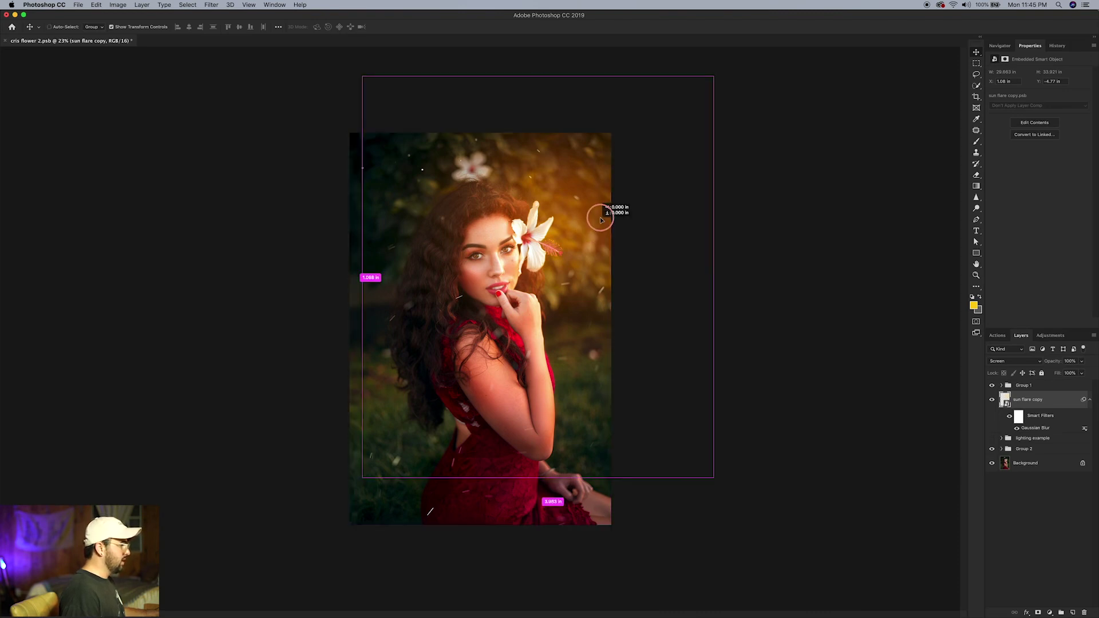
{"action": "left_click_drag", "start_coordinate": [601, 221], "coordinate": [623, 189]}
{"action": "left_click", "coordinate": [842, 386]}
{"action": "left_click", "coordinate": [927, 335]}
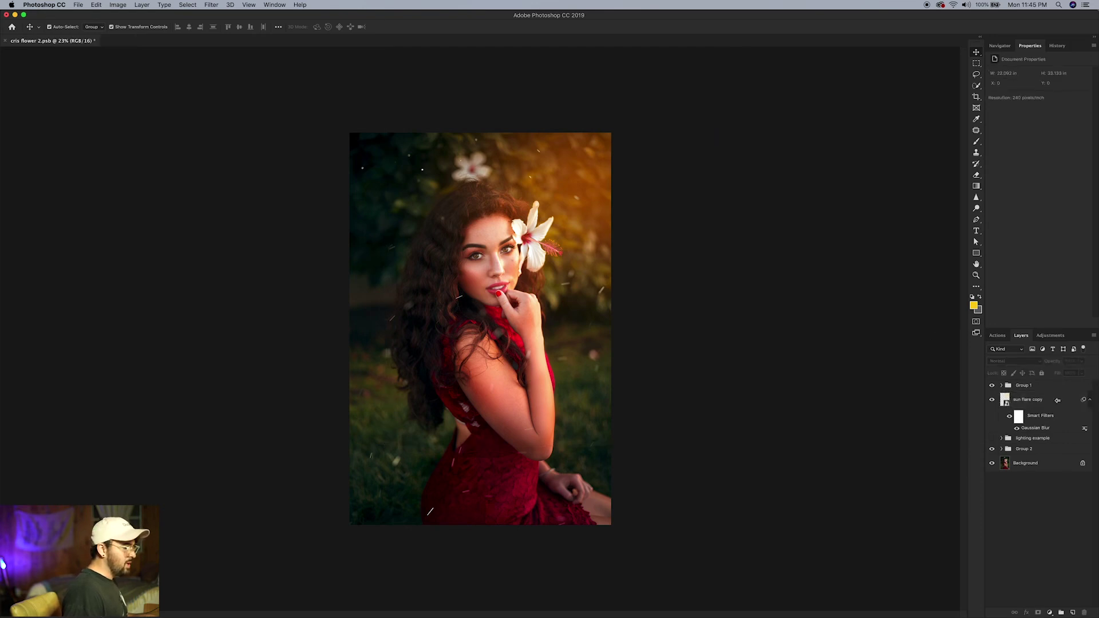
Add a Hue/Saturation adjustment layer directly above the sun flare layer
{"action": "left_click", "coordinate": [1049, 336]}
{"action": "left_click", "coordinate": [1006, 366]}
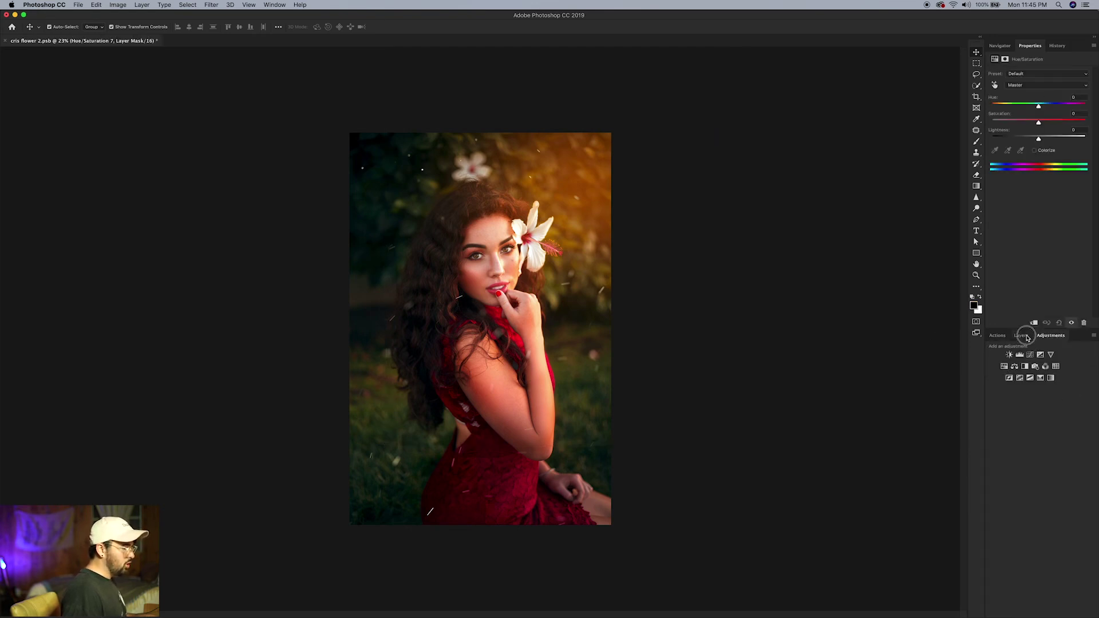
{"action": "left_click", "coordinate": [1021, 336]}
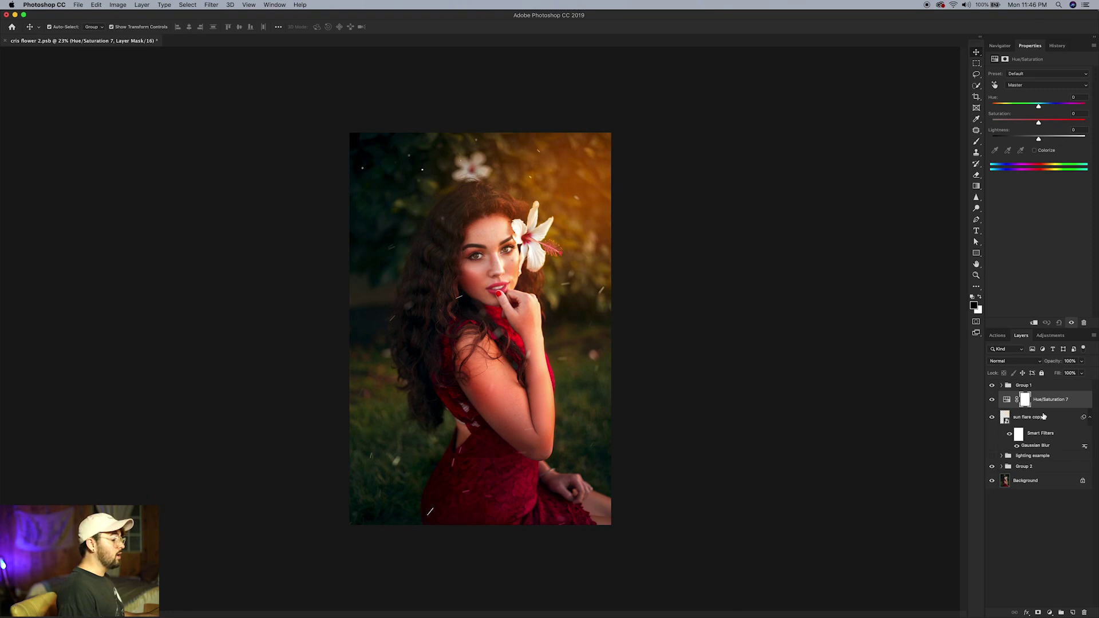
Clip the Hue/Saturation adjustment to the sun flare layer, set its hue to +2 and lower its saturation slightly
{"action": "right_click", "coordinate": [1050, 405]}
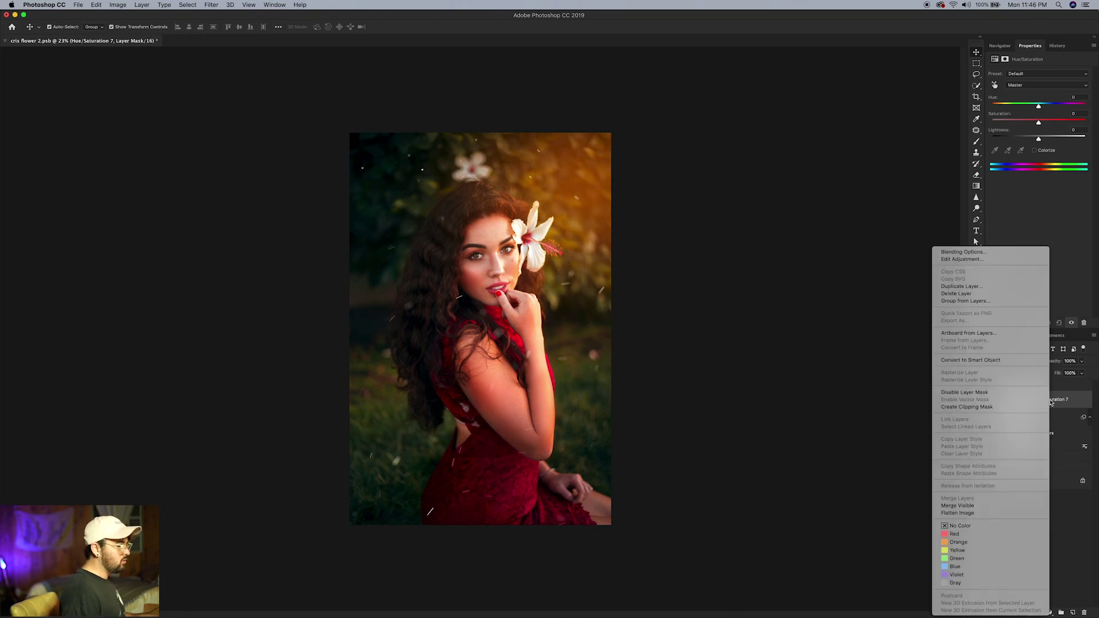
{"action": "left_click", "coordinate": [988, 407]}
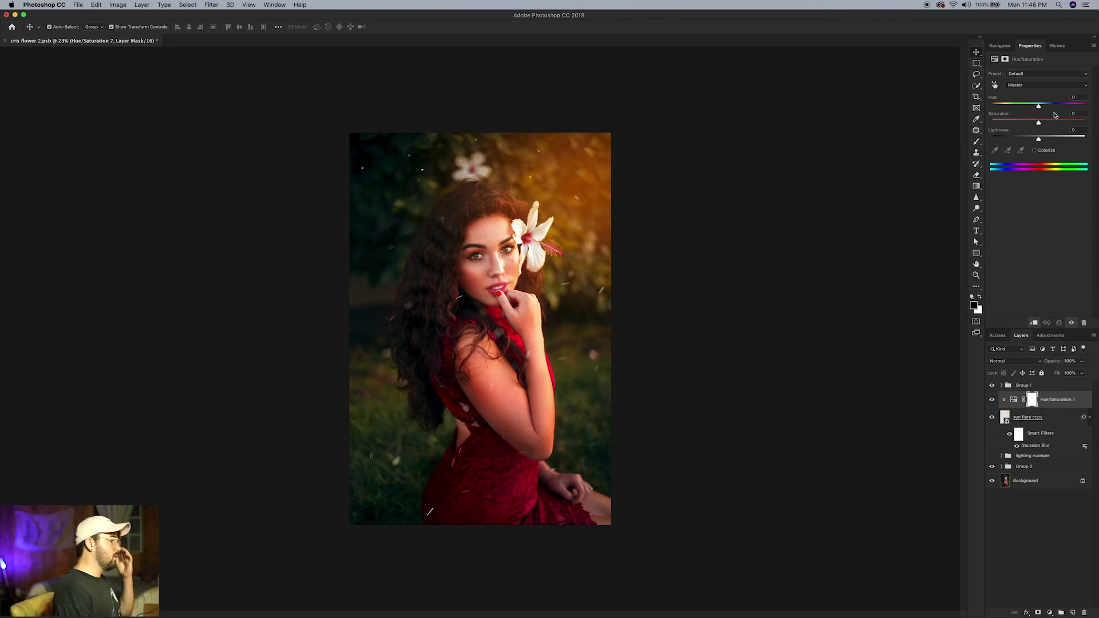
{"action": "mouse_move", "coordinate": [1039, 106]}
{"action": "left_mouse_down"}
{"action": "mouse_move", "coordinate": [993, 106]}
{"action": "mouse_move", "coordinate": [1063, 109]}
{"action": "mouse_move", "coordinate": [1041, 110]}
{"action": "left_mouse_up"}
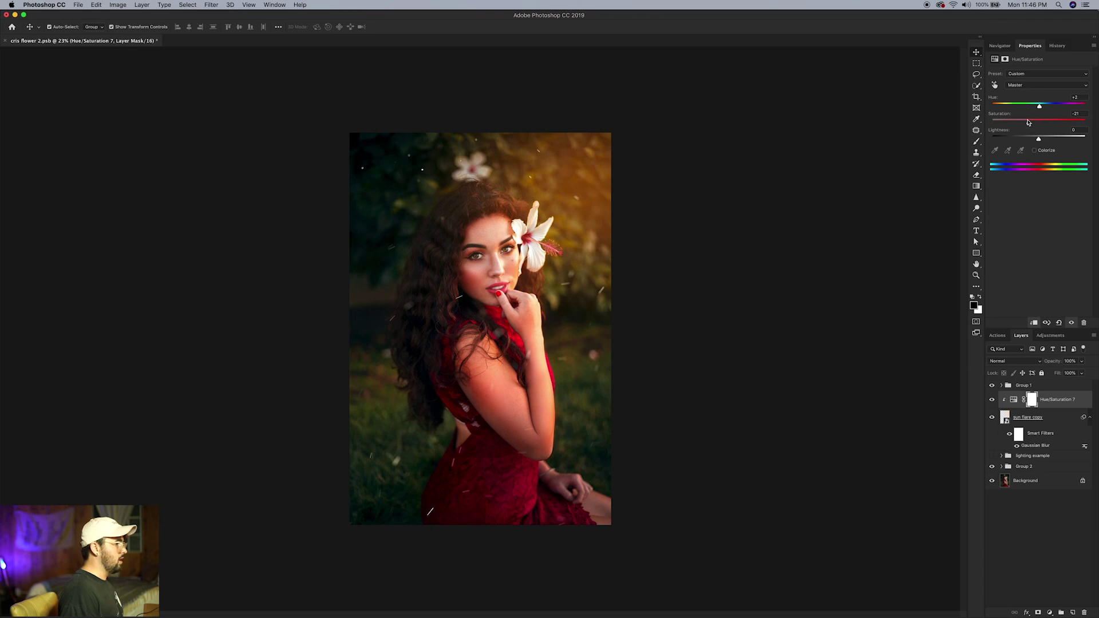
{"action": "left_click", "coordinate": [1032, 122]}
Create a new layer above the lighting example group and name it vignette
{"action": "left_click", "coordinate": [1045, 455]}
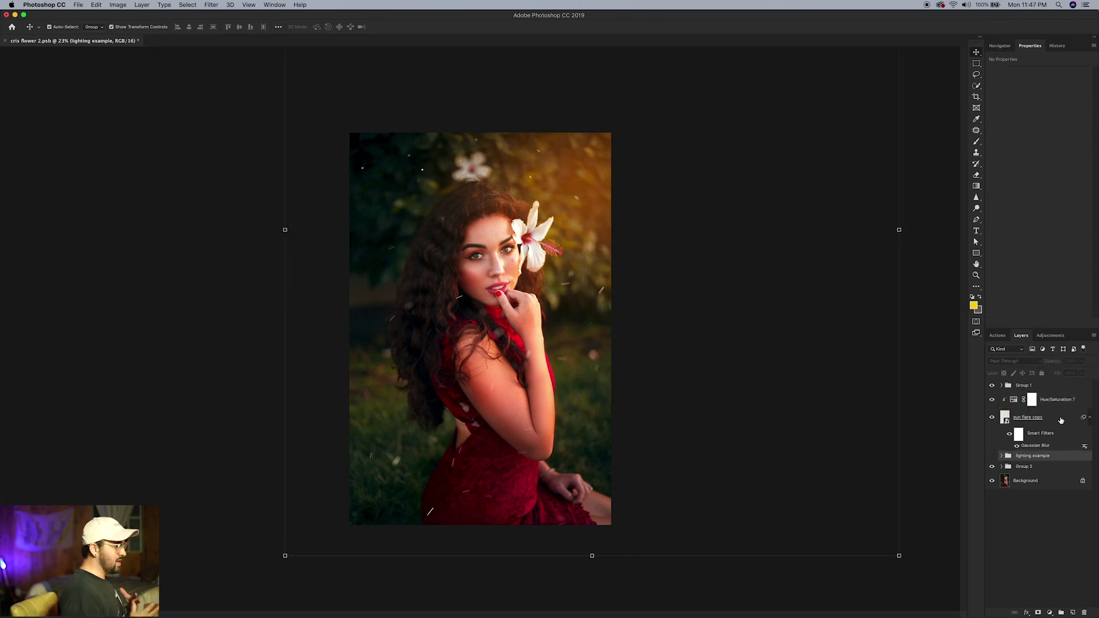
{"action": "left_click", "coordinate": [1061, 421]}
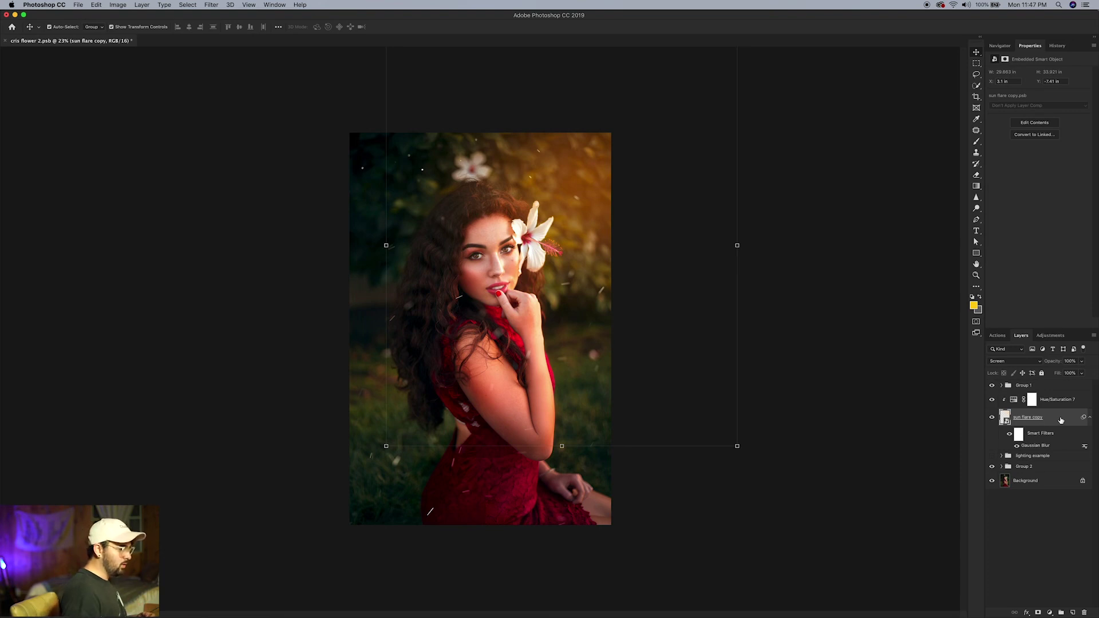
{"action": "left_click", "coordinate": [1071, 455]}
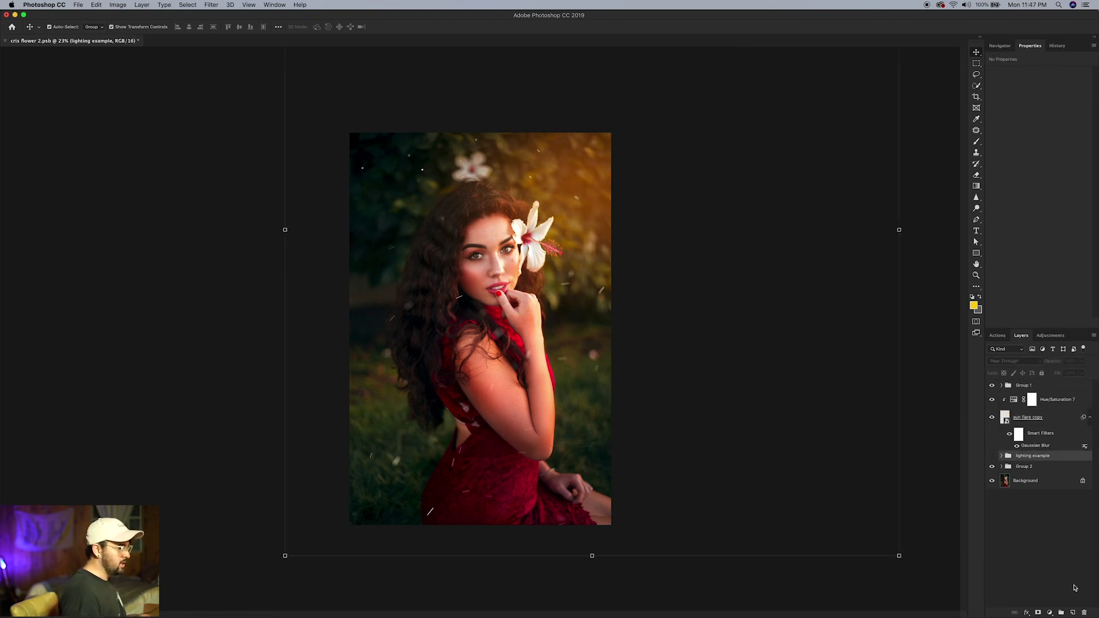
{"action": "left_click", "coordinate": [1073, 613]}
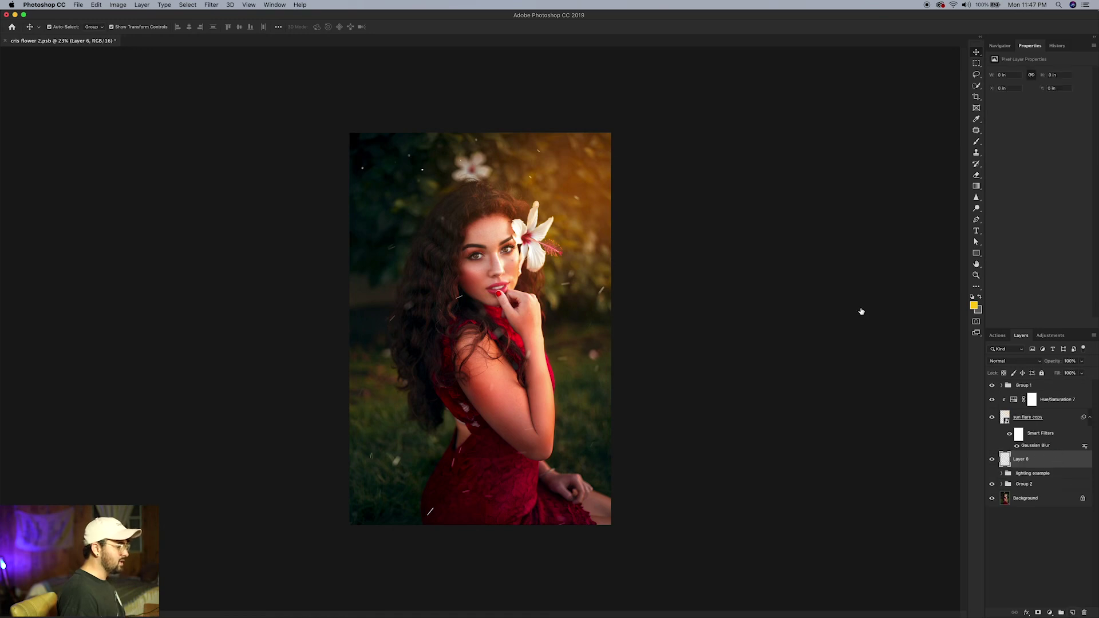
{"action": "double_click", "coordinate": [1025, 459]}
{"action": "type", "text": "l"}
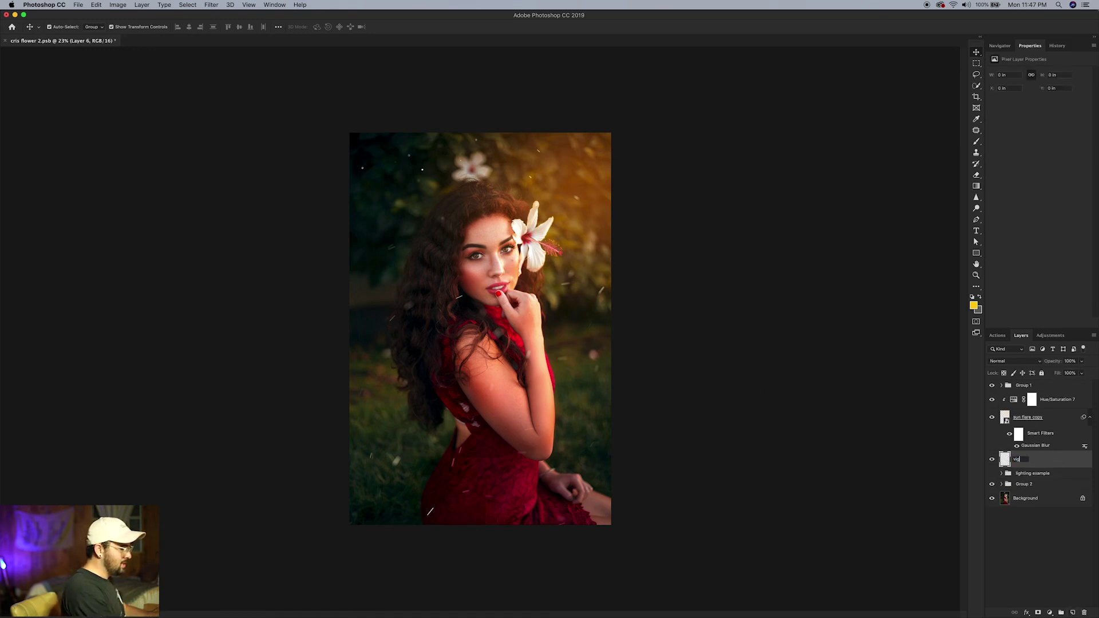
{"action": "type", "text": "ignette"}
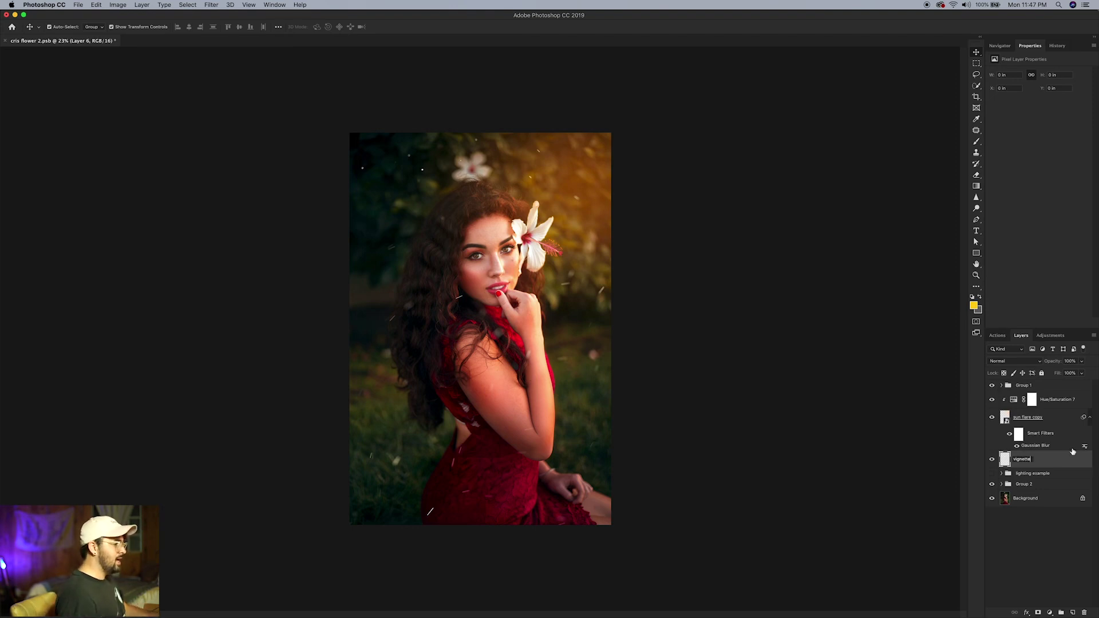
{"action": "key", "text": "Return"}
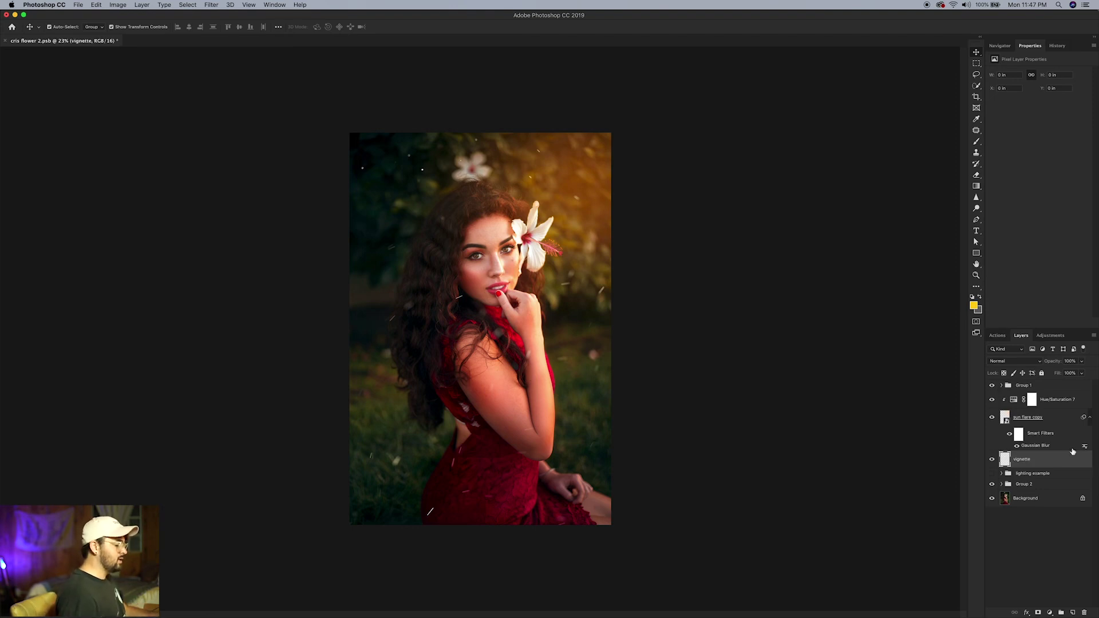
Set the background colour to black (#000000)
{"action": "left_click", "coordinate": [980, 310]}
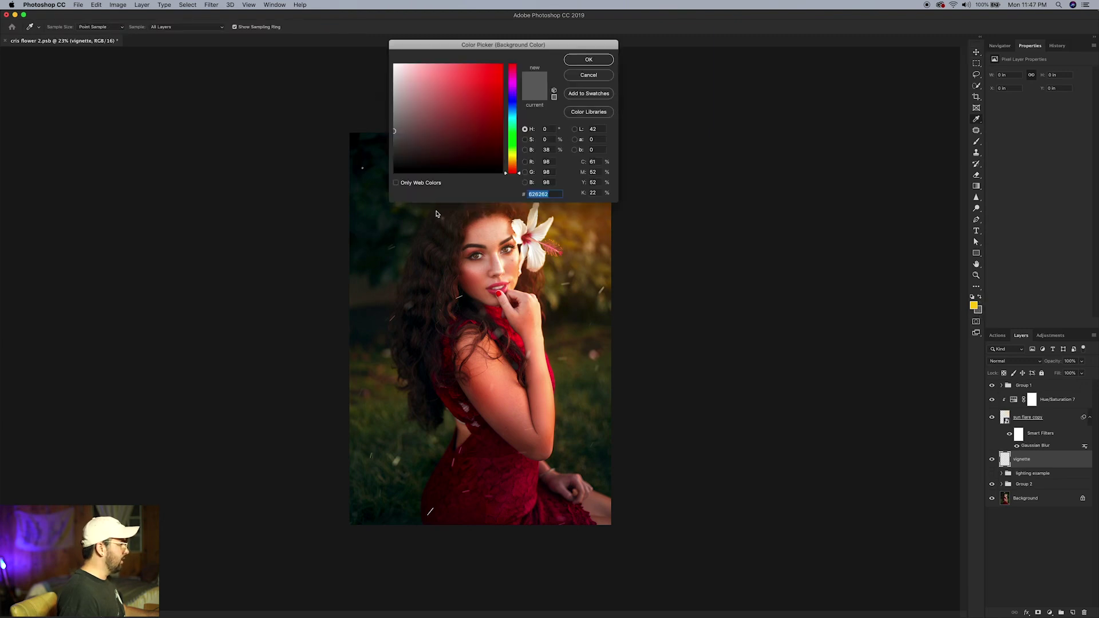
{"action": "mouse_move", "coordinate": [444, 140]}
{"action": "left_mouse_down"}
{"action": "mouse_move", "coordinate": [366, 187]}
{"action": "mouse_move", "coordinate": [405, 172]}
{"action": "left_mouse_up"}
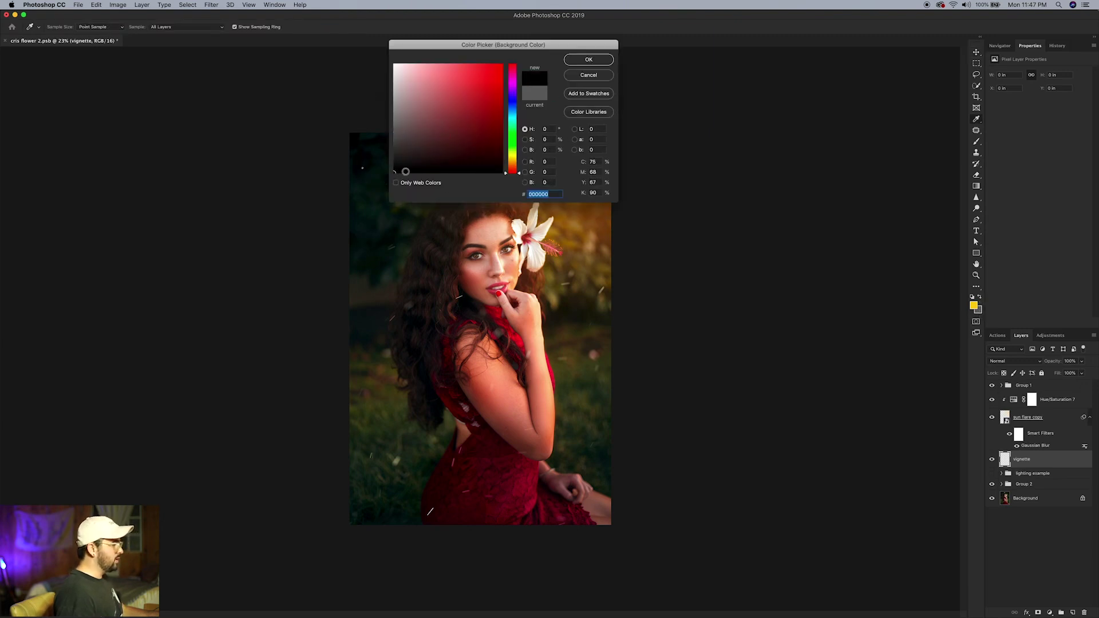
{"action": "left_click", "coordinate": [589, 60]}
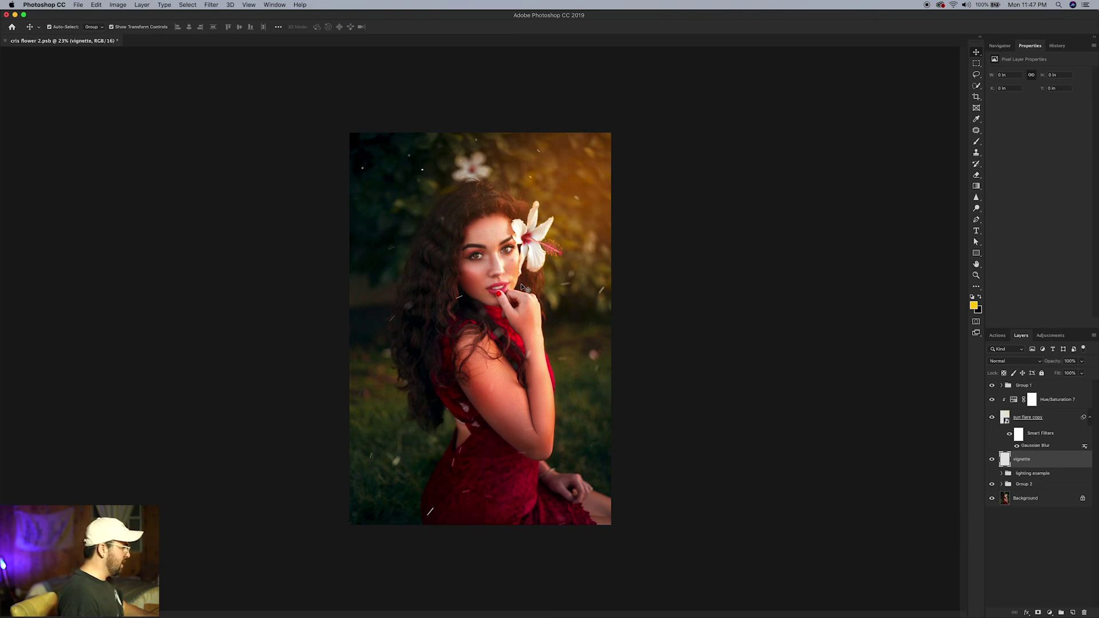
Shrink the brush and try a stroke down the photo's left edge on the vignette layer
{"action": "key", "text": "b"}
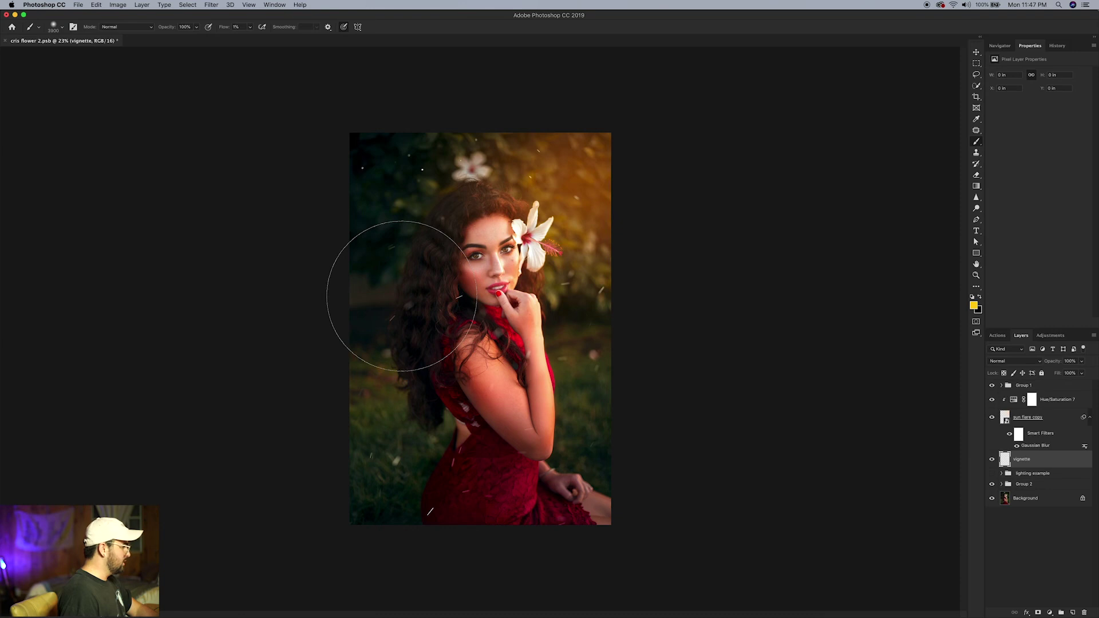
{"action": "key", "text": "bracketleft"}
{"action": "key", "text": "bracketleft"}
{"action": "key", "text": "bracketleft"}
{"action": "key", "text": "bracketleft"}
{"action": "key", "text": "bracketleft"}
{"action": "key", "text": "bracketleft"}
{"action": "key", "text": "bracketleft"}
{"action": "key", "text": "bracketleft"}
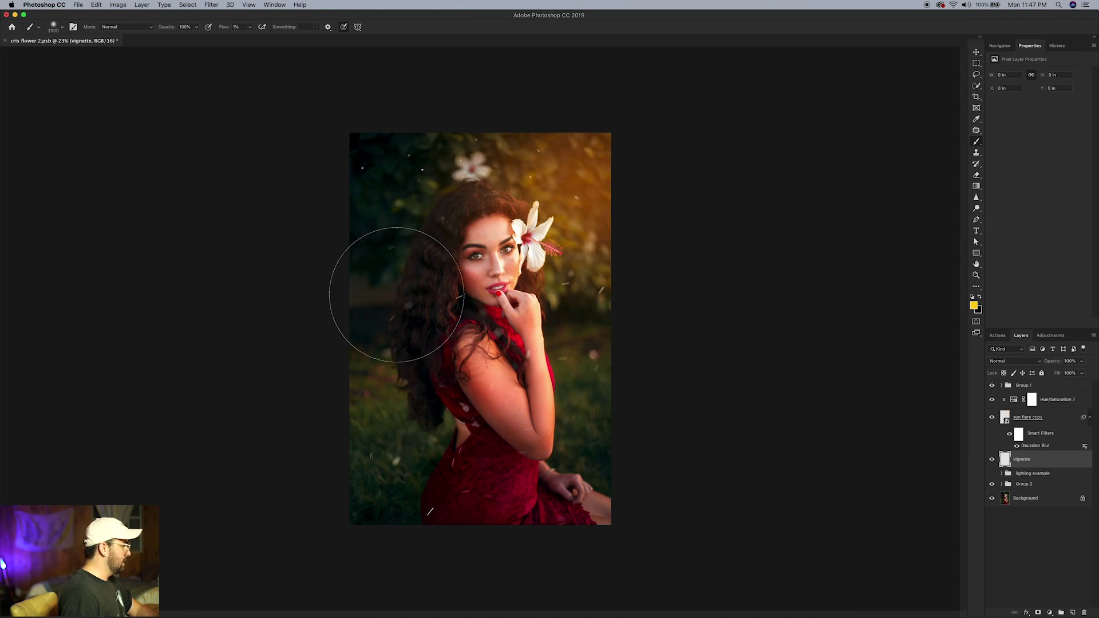
{"action": "key", "text": "bracketleft"}
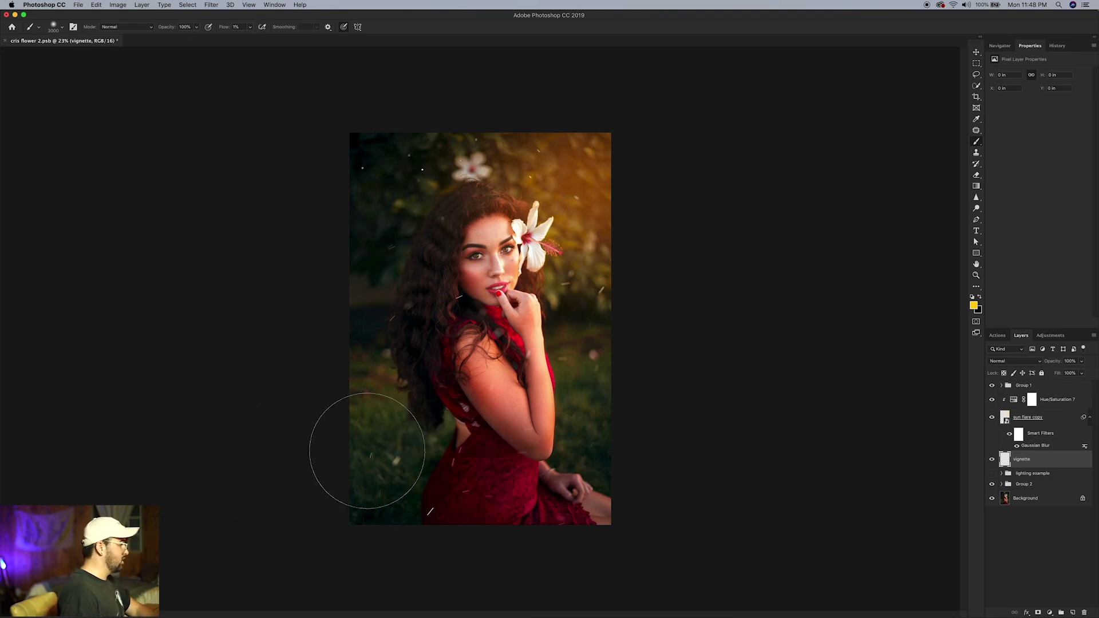
{"action": "mouse_move", "coordinate": [368, 265]}
{"action": "left_mouse_down"}
{"action": "mouse_move", "coordinate": [412, 77]}
{"action": "mouse_move", "coordinate": [352, 319]}
{"action": "left_mouse_up"}
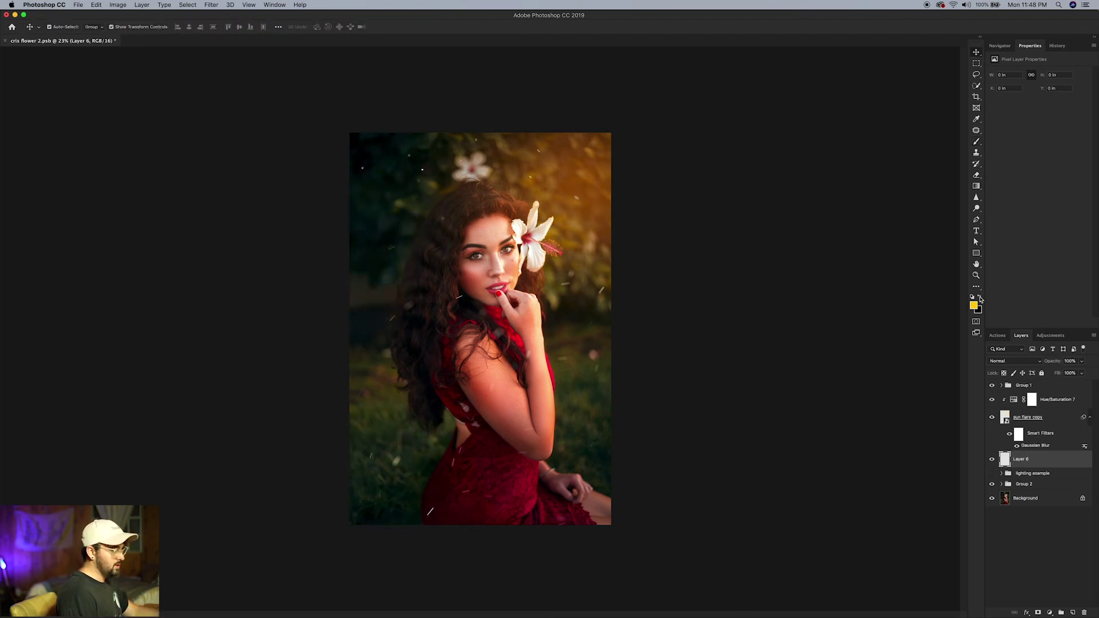
Make black the foreground colour and brush a subtle dark vignette around the photo's edges on the new layer
{"action": "left_click", "coordinate": [980, 298]}
{"action": "left_click", "coordinate": [980, 298]}
{"action": "left_click", "coordinate": [980, 298]}
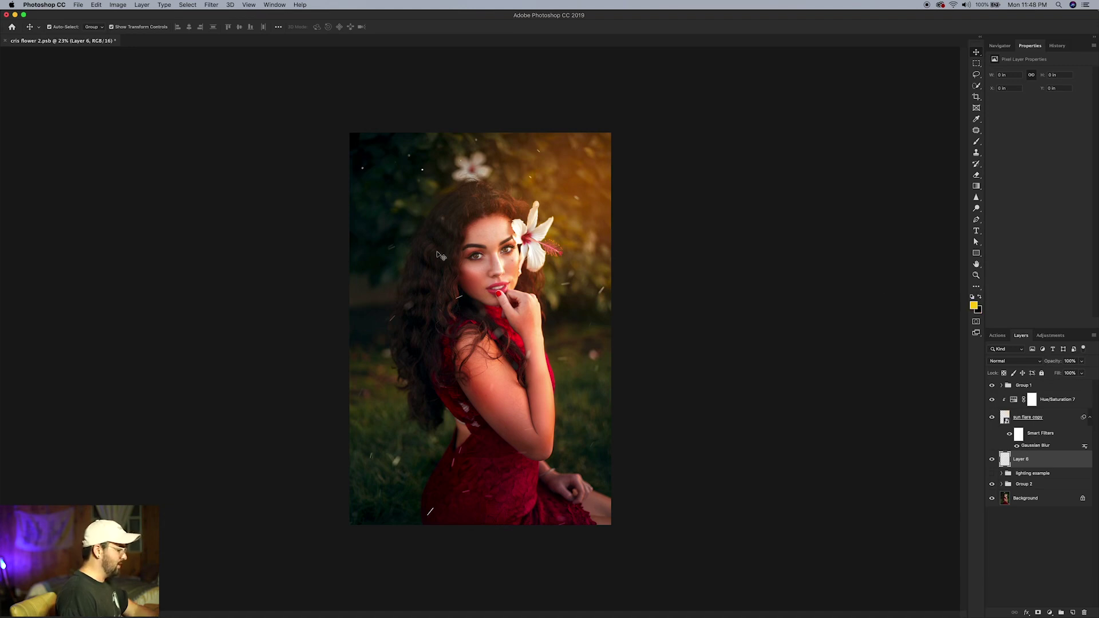
{"action": "key", "text": "b"}
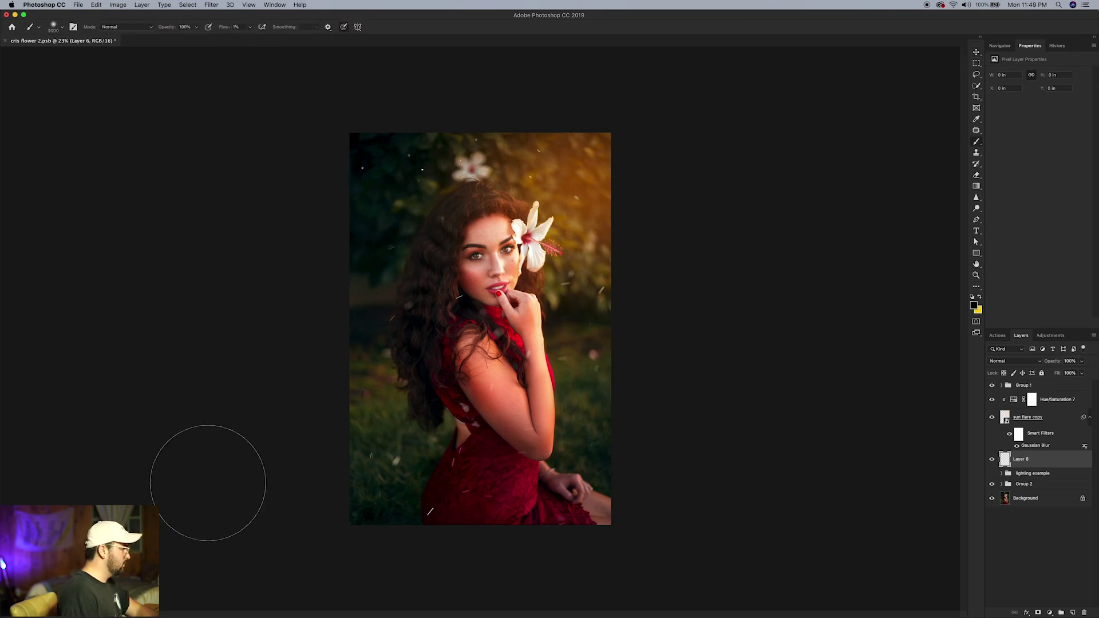
{"action": "key", "text": "v"}
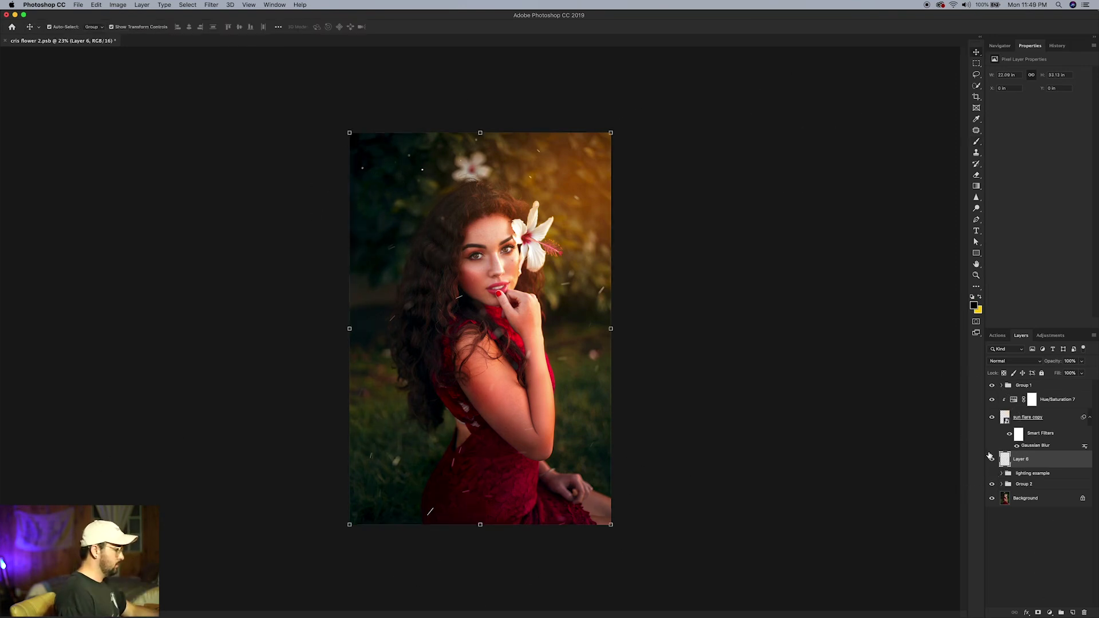
{"action": "key", "text": "b"}
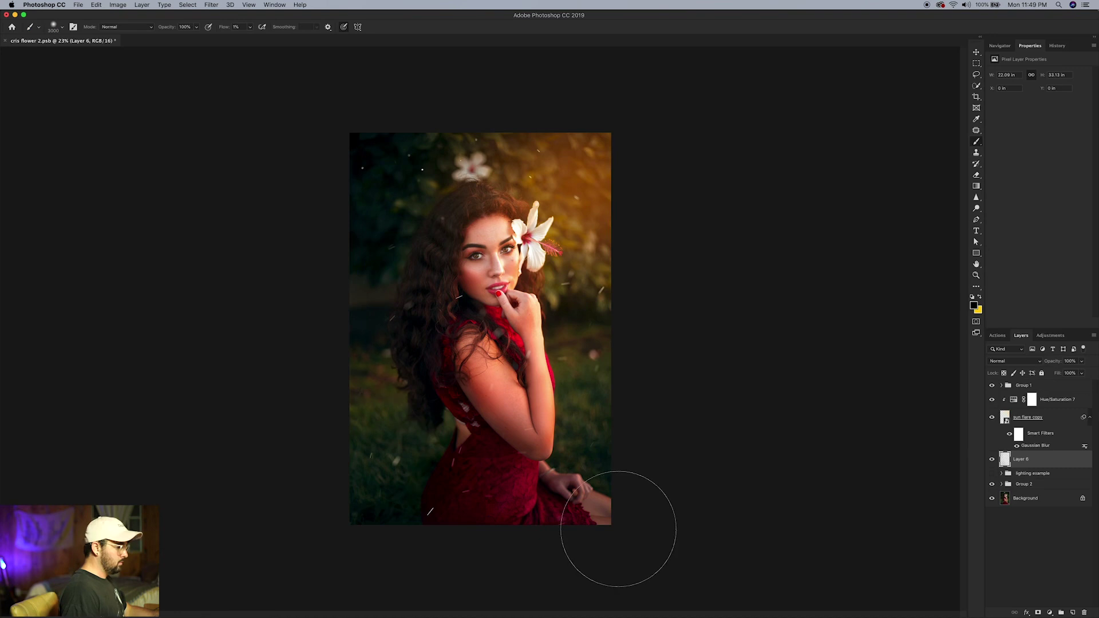
{"action": "key", "text": "v"}
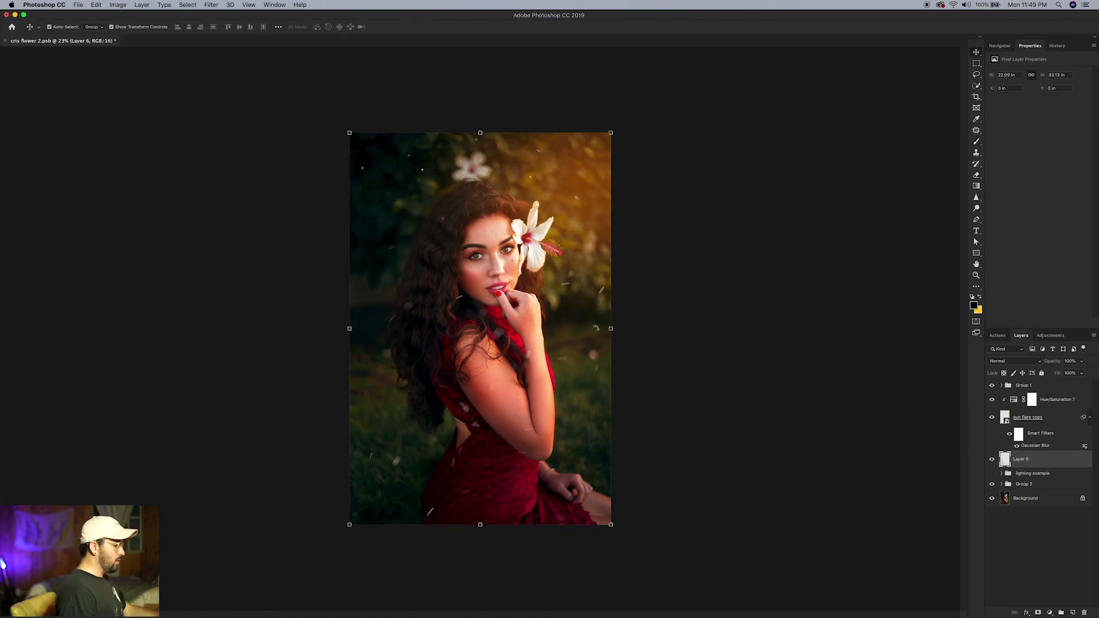
Set the brushed vignette layer's blend mode to Soft Light and compare the photo with that layer hidden and shown
{"action": "left_click", "coordinate": [993, 459]}
{"action": "left_click", "coordinate": [992, 459]}
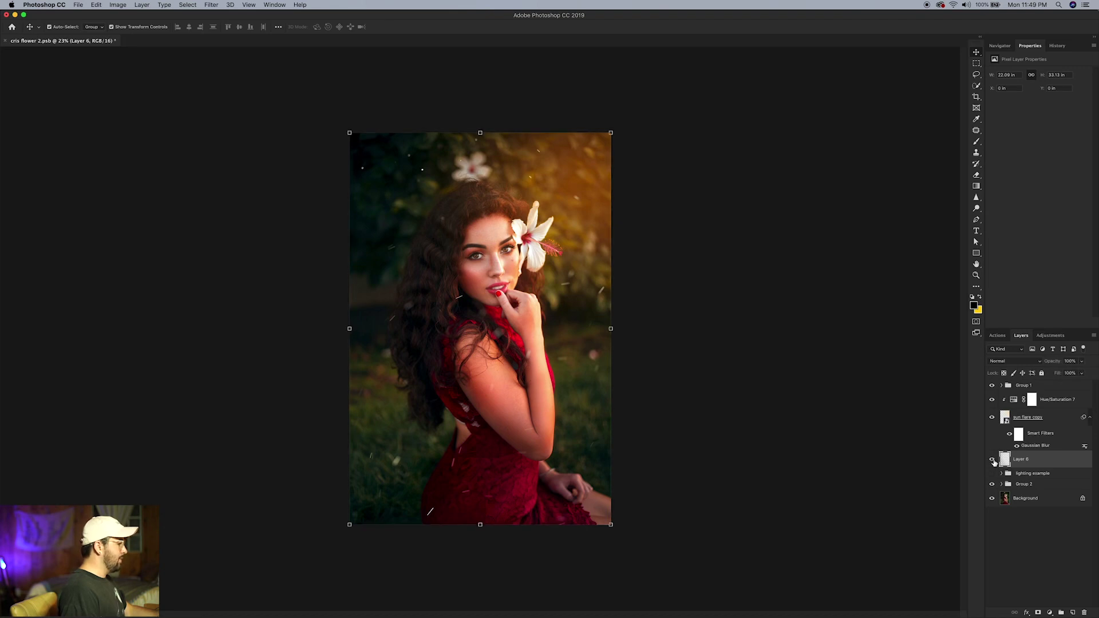
{"action": "left_click", "coordinate": [1021, 365]}
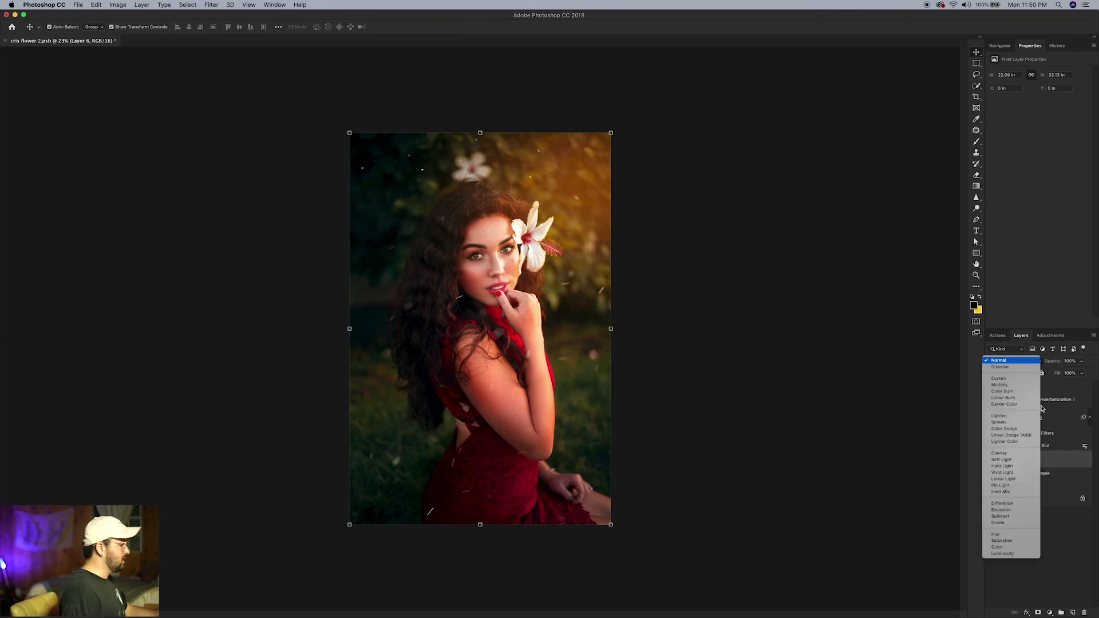
{"action": "left_click", "coordinate": [1011, 459]}
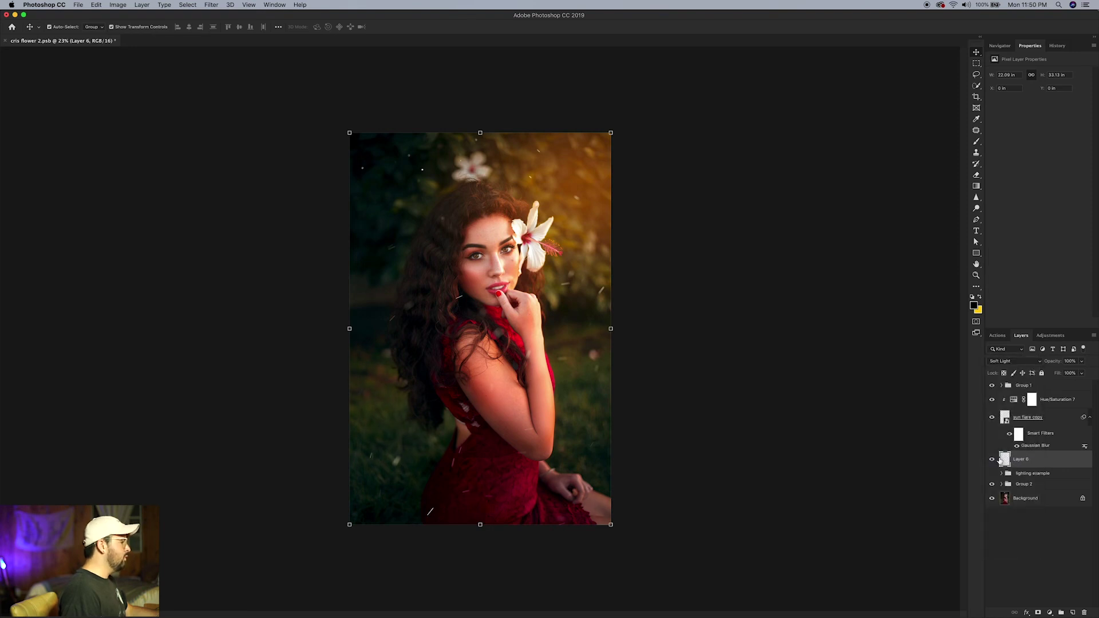
{"action": "left_click", "coordinate": [993, 459]}
{"action": "left_click", "coordinate": [996, 460]}
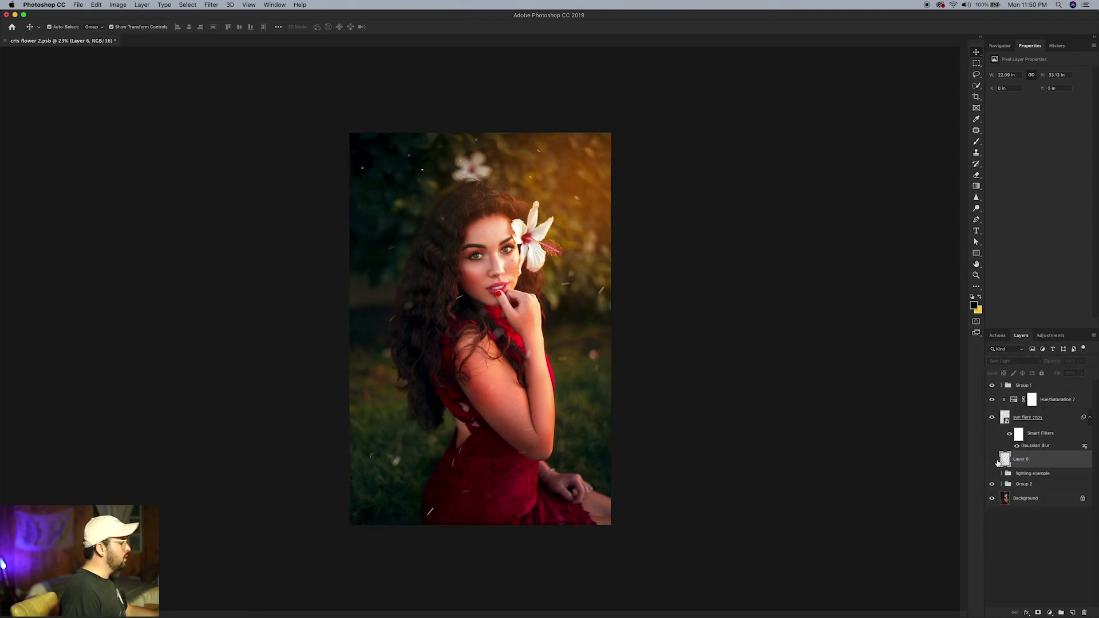
{"action": "left_click", "coordinate": [993, 459]}
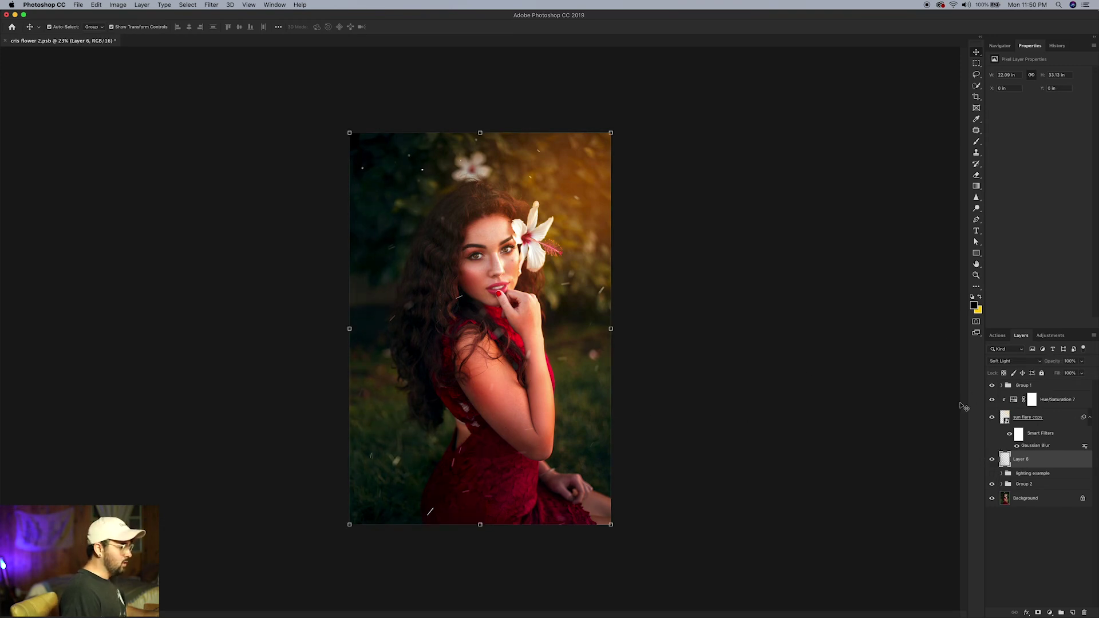
Group the vignette layer, the sun flare copy and its Hue/Saturation adjustment, and name the group lighting
{"action": "key", "text": "alt+]"}
{"action": "key", "text": "alt+]"}
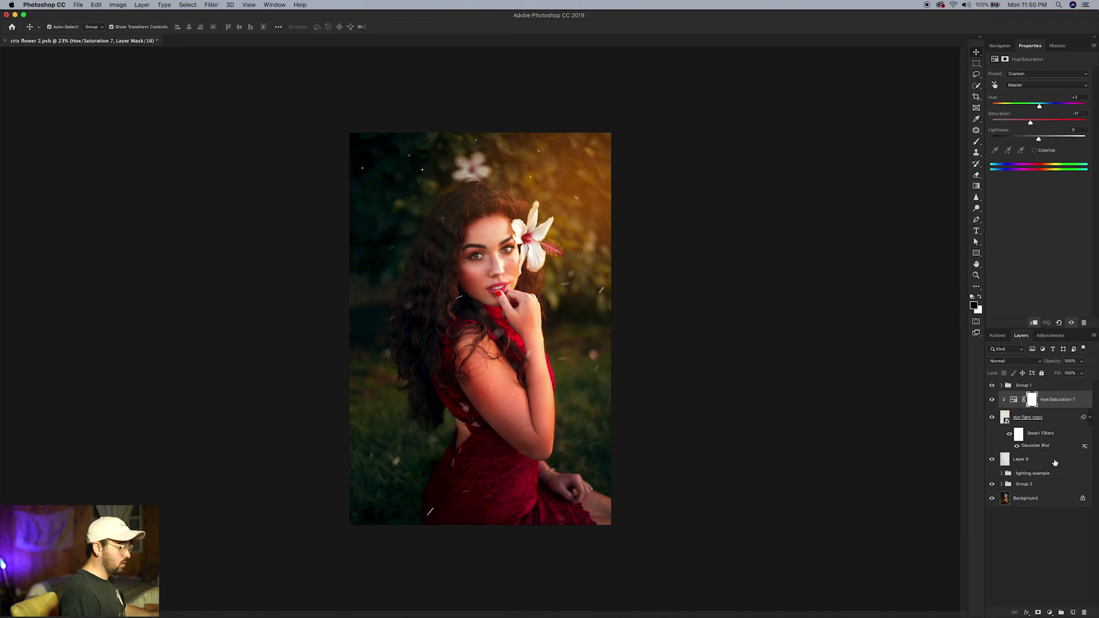
{"action": "left_click", "coordinate": [1055, 461], "text": "shift"}
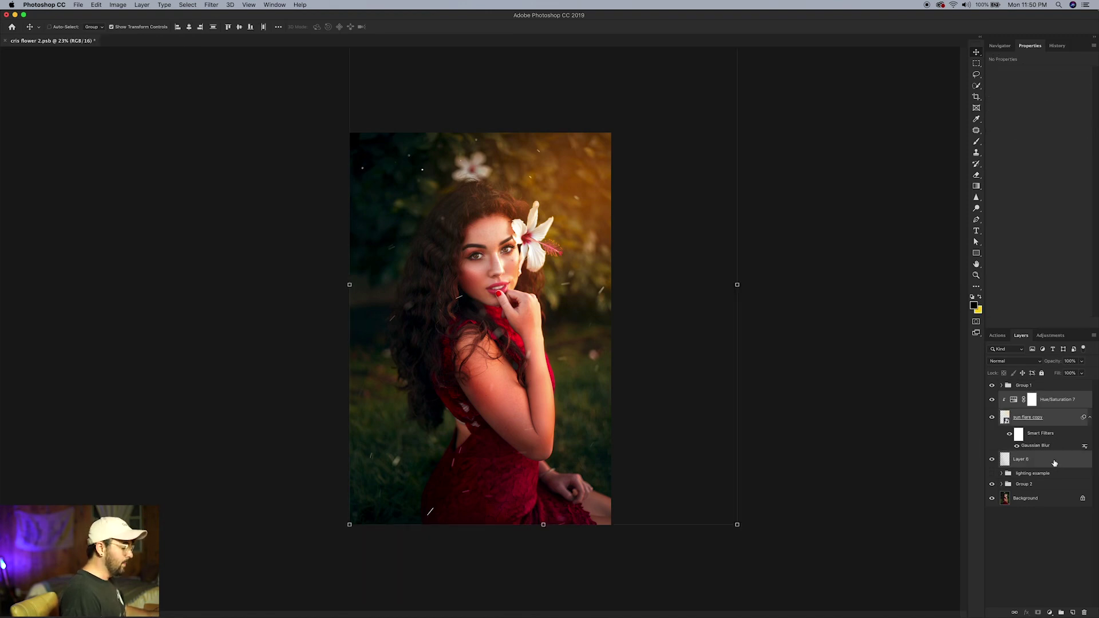
{"action": "key", "text": "super+g"}
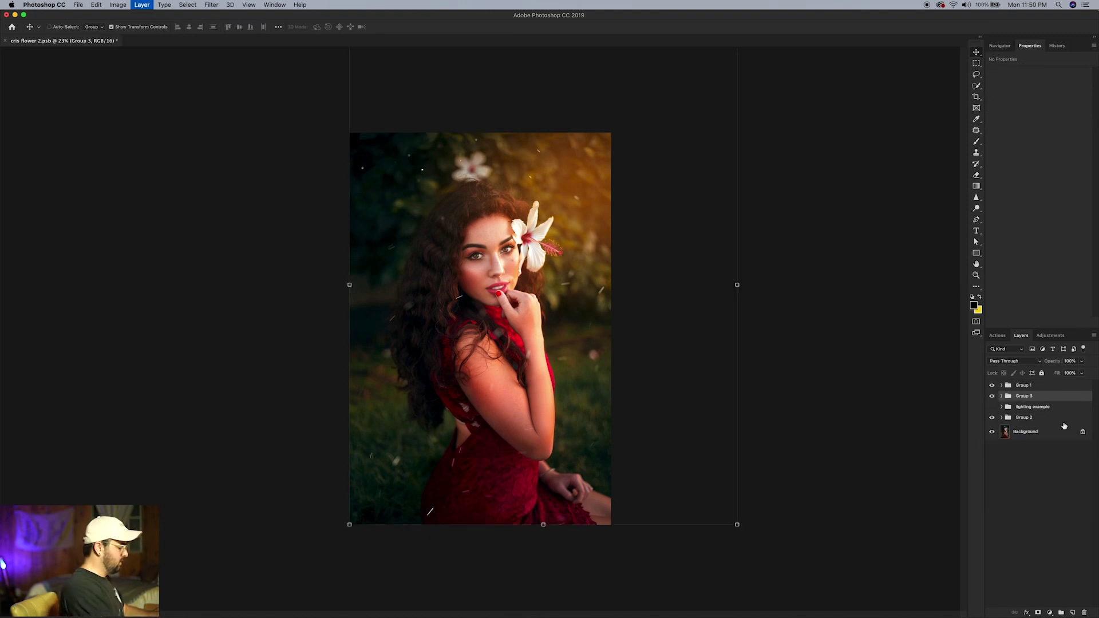
{"action": "double_click", "coordinate": [1031, 396]}
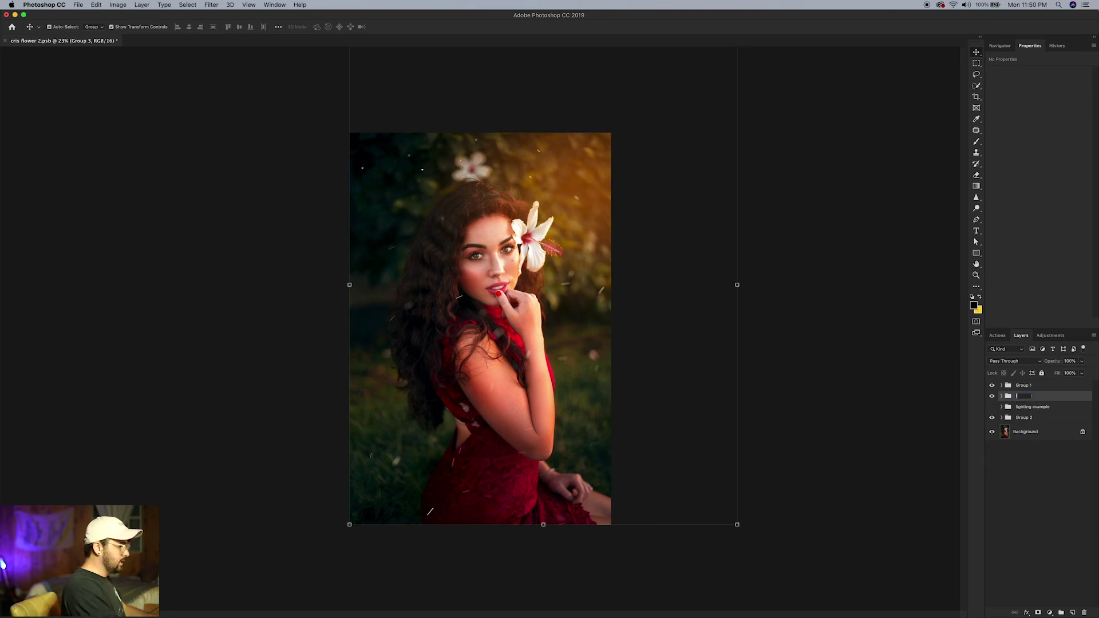
{"action": "type", "text": "lightin"}
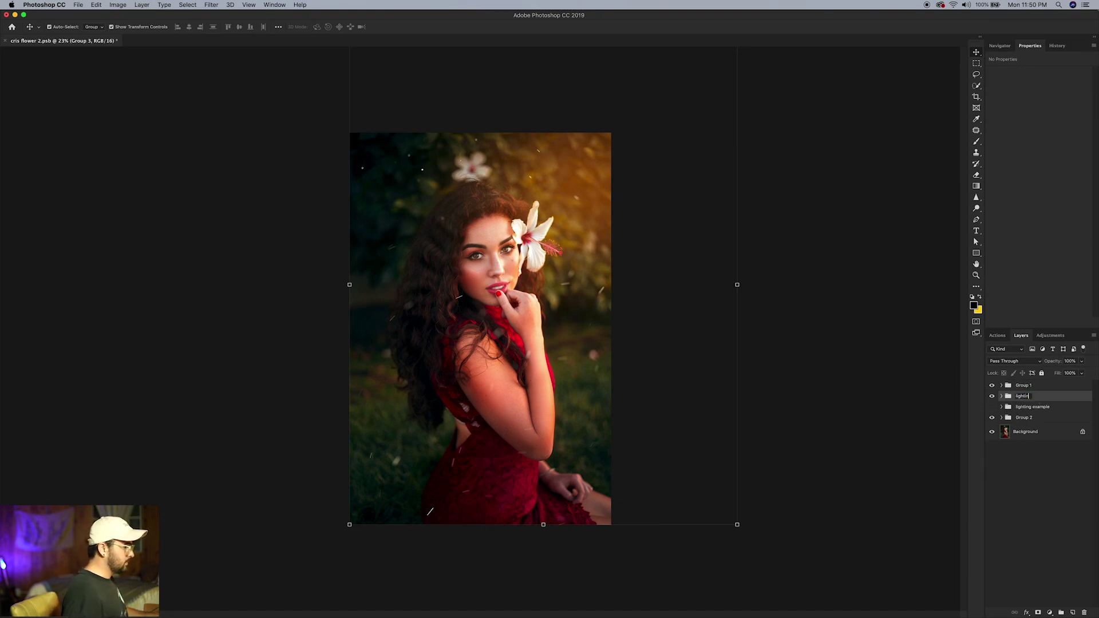
{"action": "type", "text": "g"}
{"action": "key", "text": "Return"}
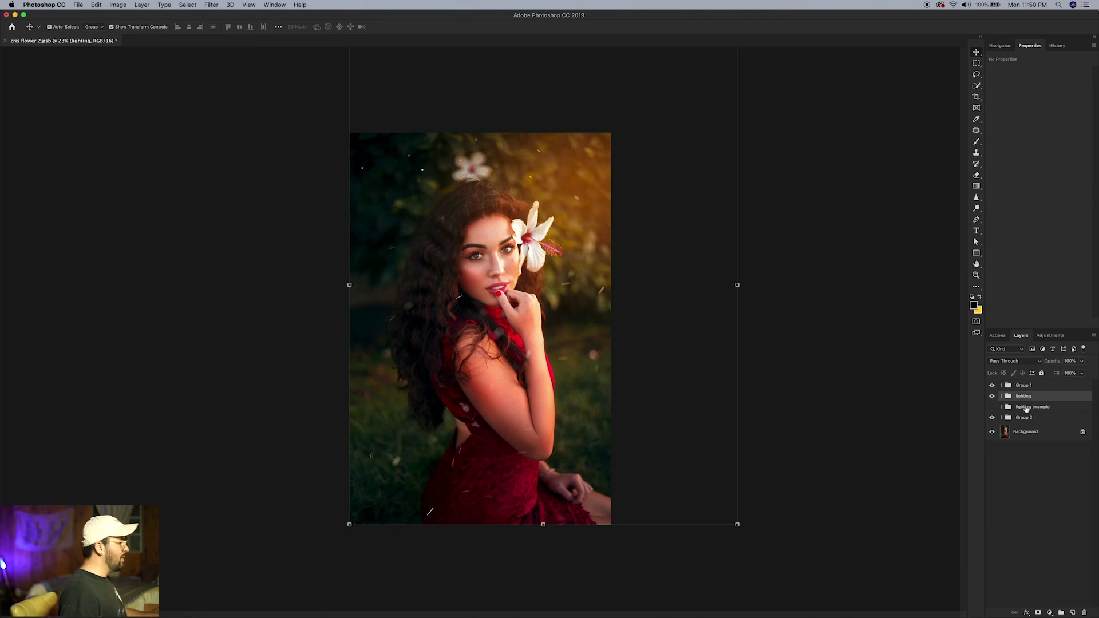
Hide the lighting group and show it again to compare the portrait before and after the lighting effects
{"action": "left_click", "coordinate": [993, 396]}
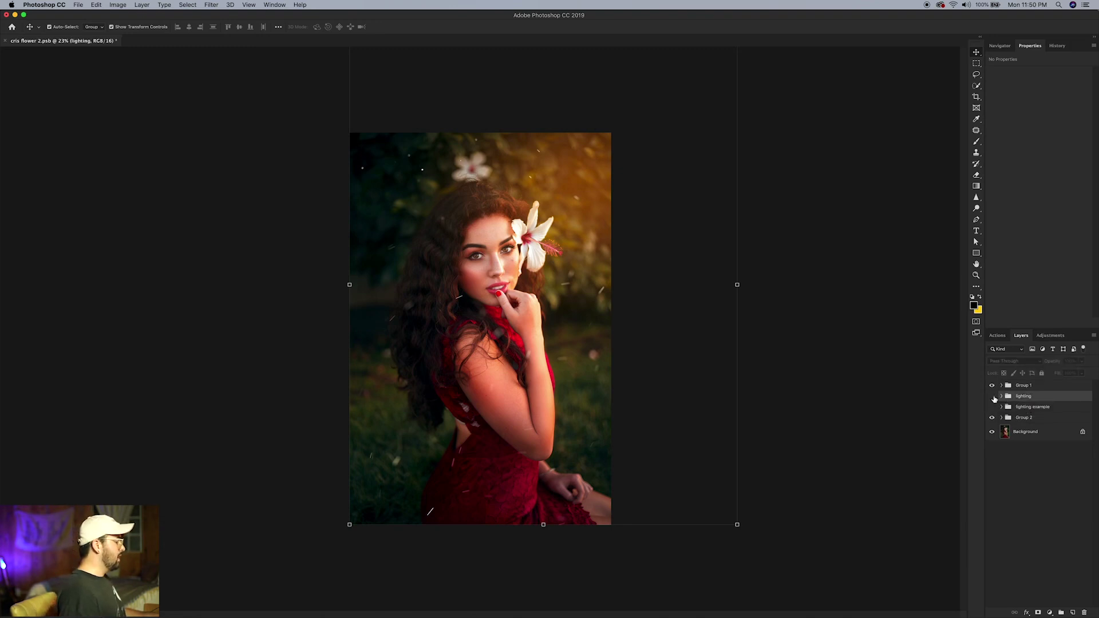
{"action": "left_click", "coordinate": [993, 397]}
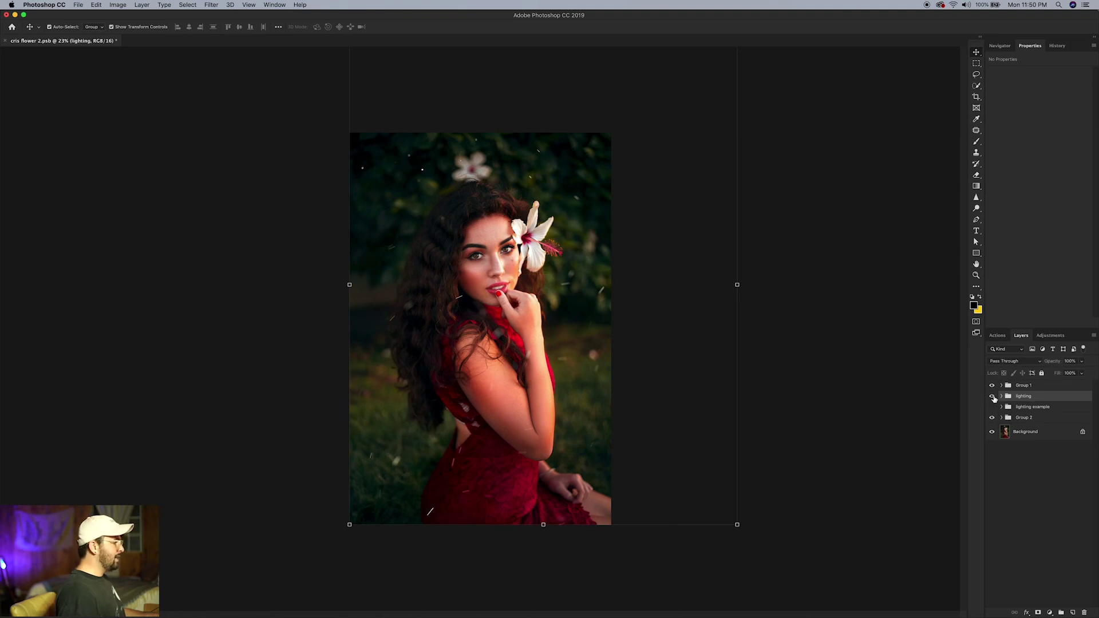
{"action": "left_click", "coordinate": [901, 376]}
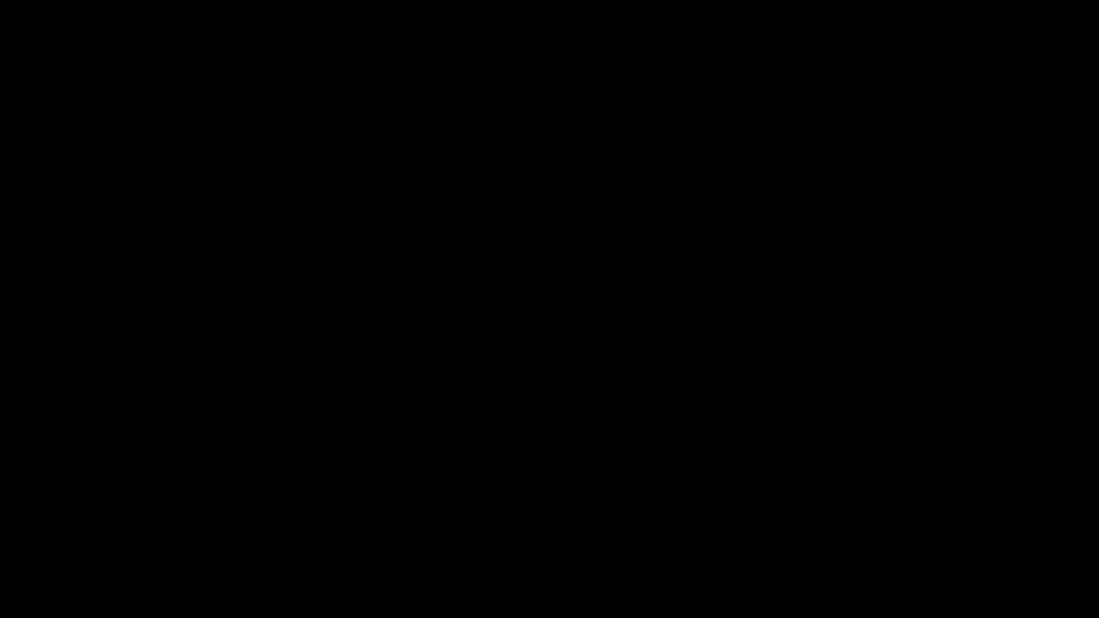